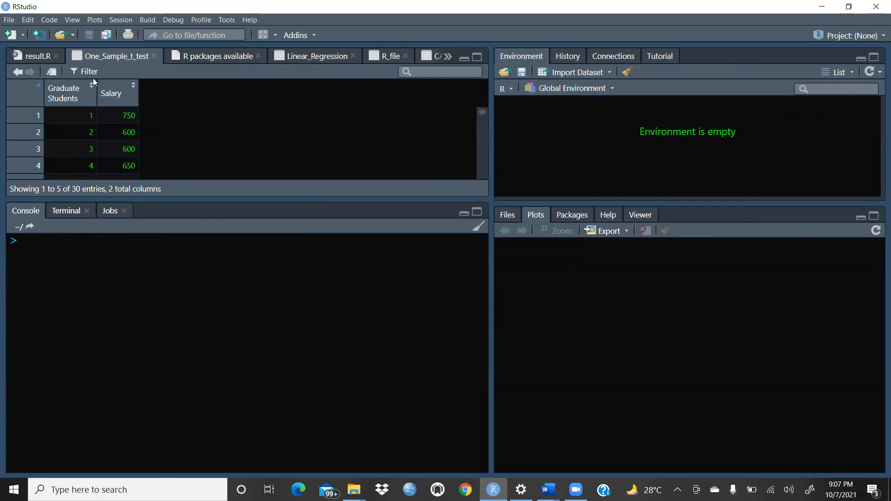
Step: Close the One_Sample_t_test, CA, R_file, Linear_Regression and R packages available tabs, leaving only the result.R script open
click(153, 56)
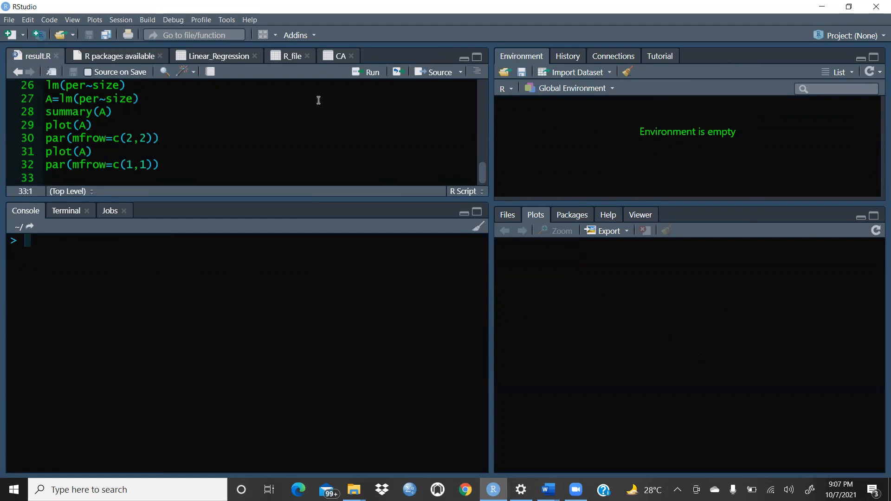
click(352, 56)
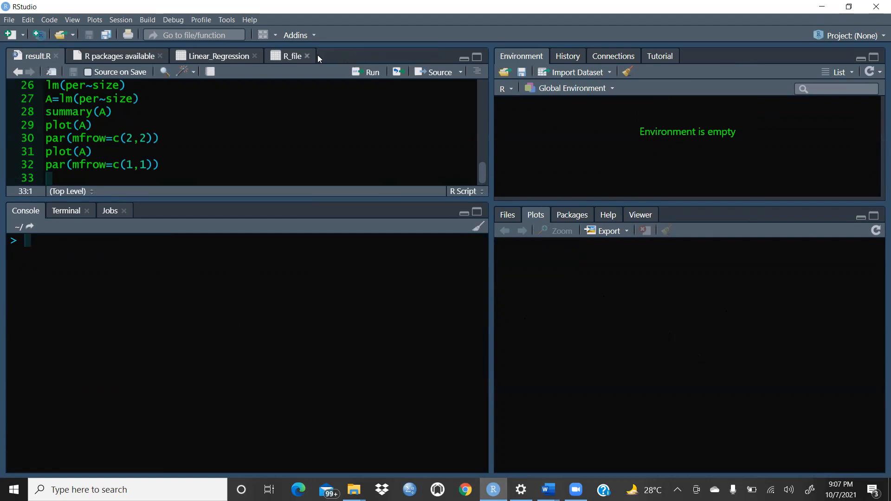
click(307, 56)
click(255, 57)
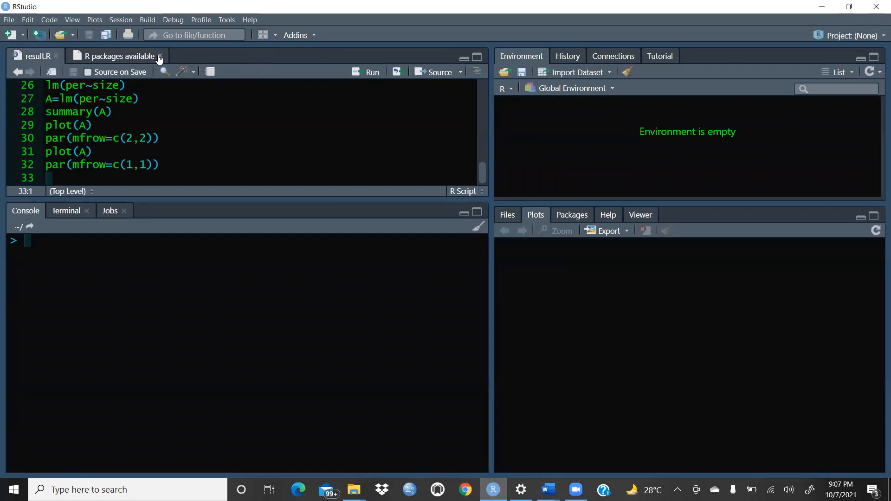
click(160, 57)
scroll(205, 123, up, 8)
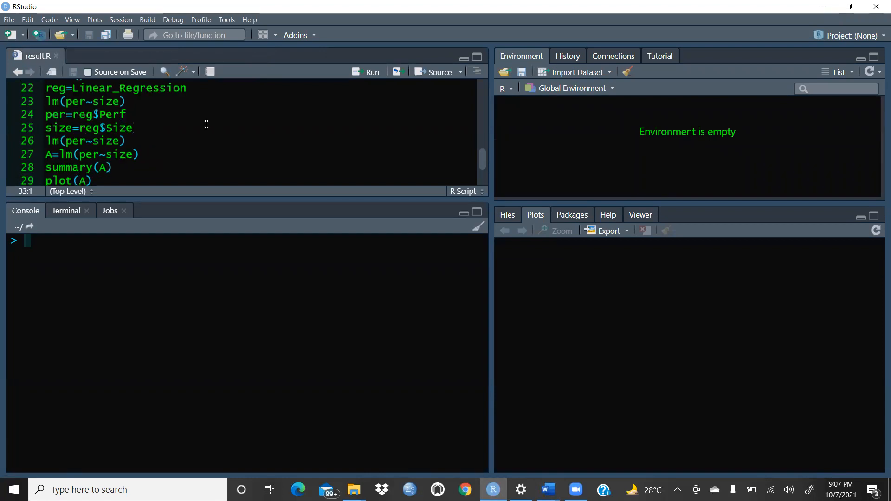
scroll(179, 122, down, 8)
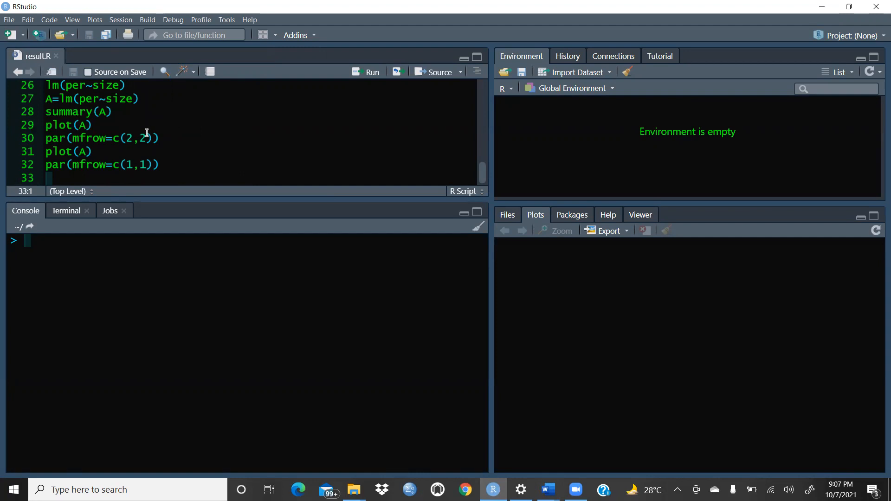
click(202, 155)
Step: Start an Excel dataset import and browse from the Desktop to the "UU March 15-June 30, 2021" folder
click(609, 73)
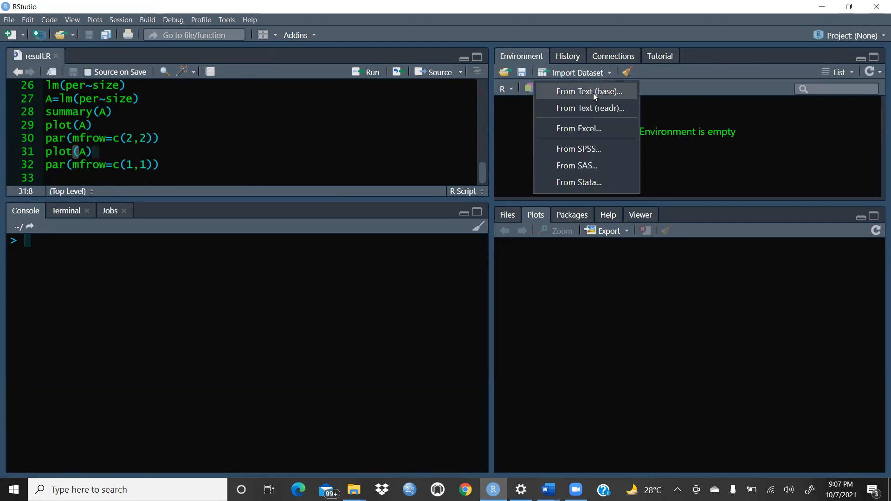
click(568, 129)
click(791, 121)
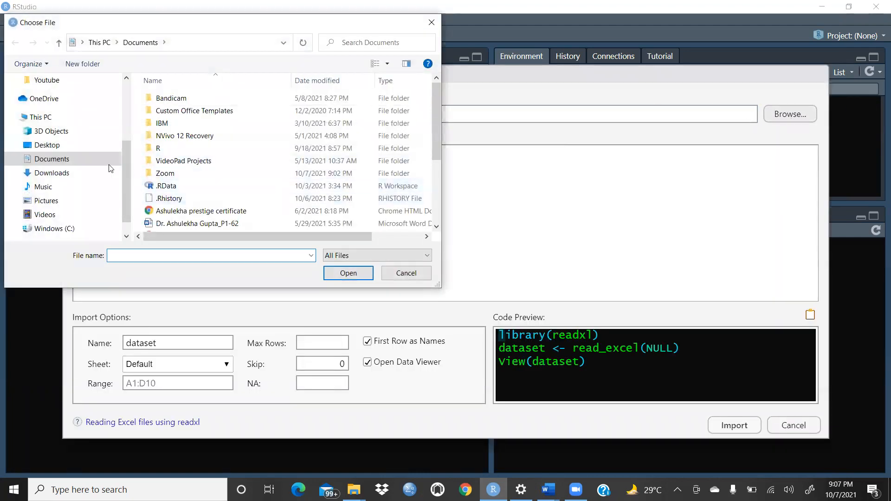
click(51, 145)
double_click(176, 137)
scroll(190, 185, down, 5)
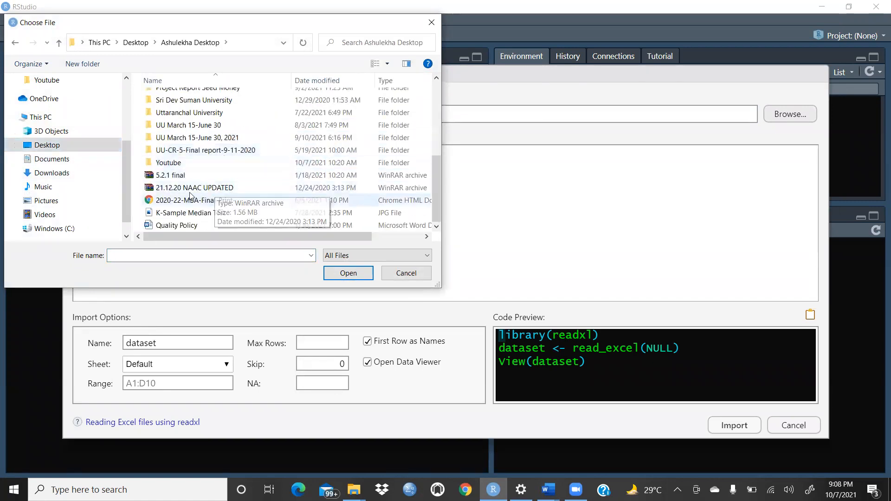
double_click(182, 138)
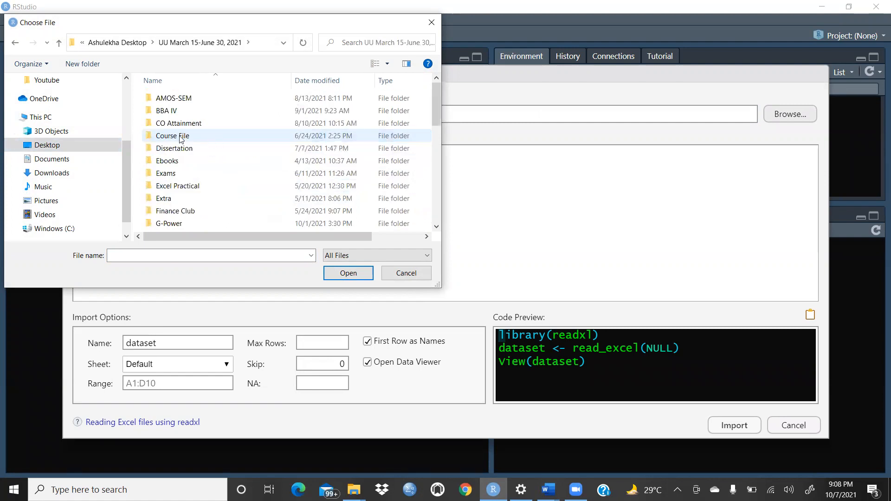
Step: Import the "One Sample t test" workbook from the R Studio folder with the default import options
scroll(221, 171, down, 3)
scroll(172, 176, down, 2)
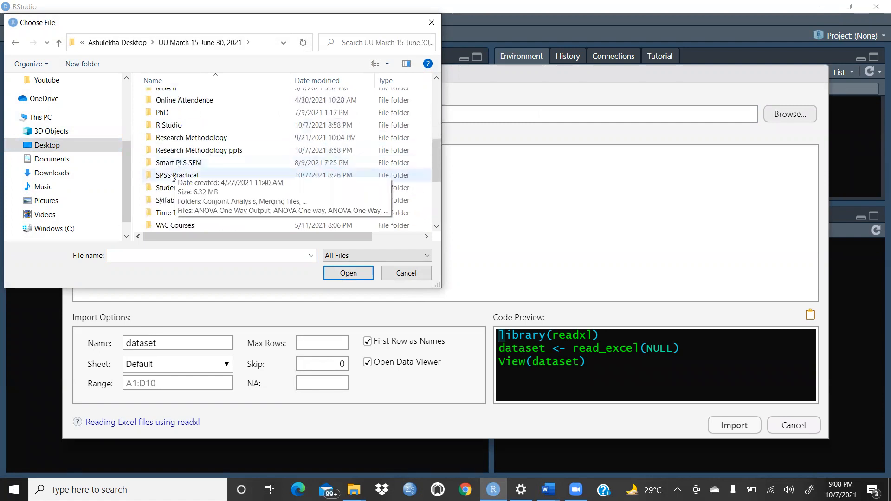
double_click(169, 125)
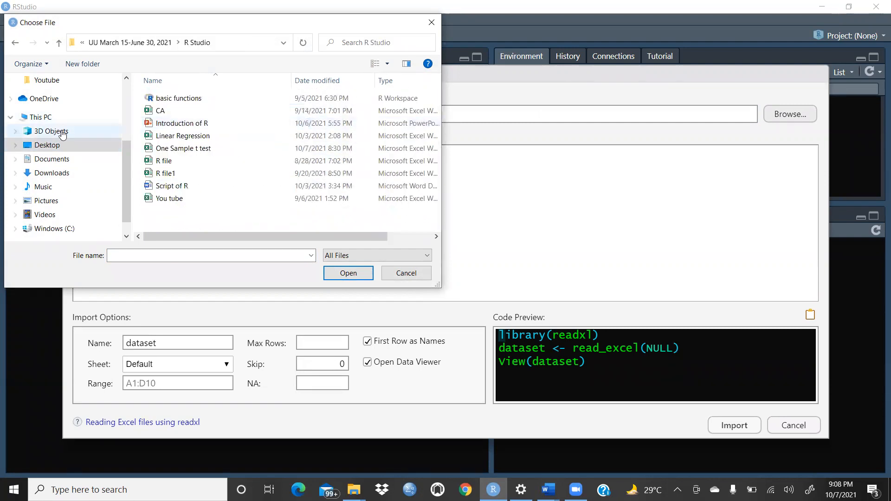
click(173, 149)
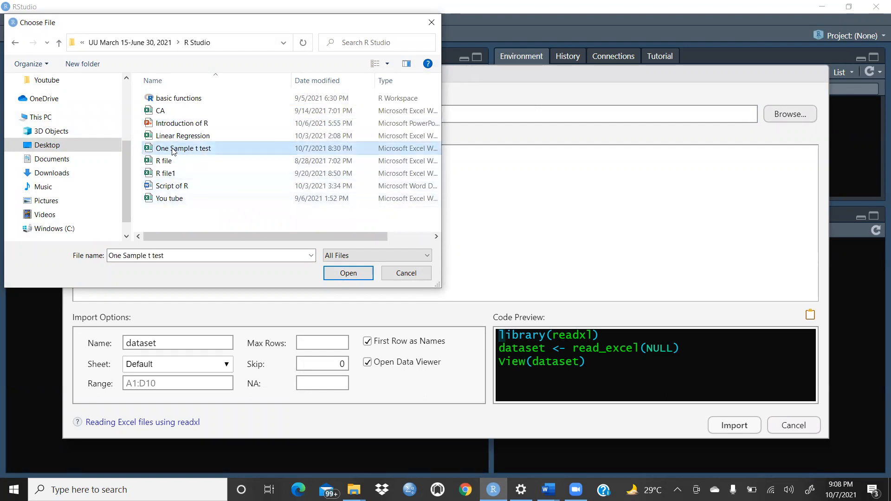
click(349, 275)
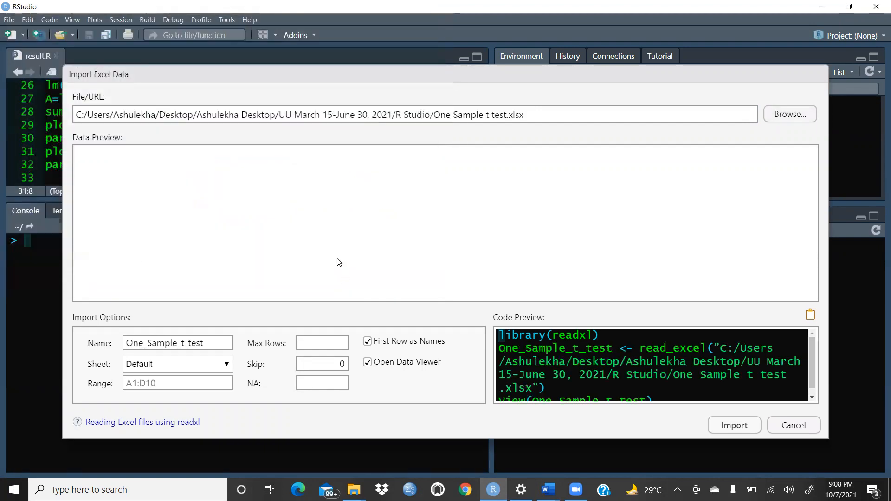
click(734, 425)
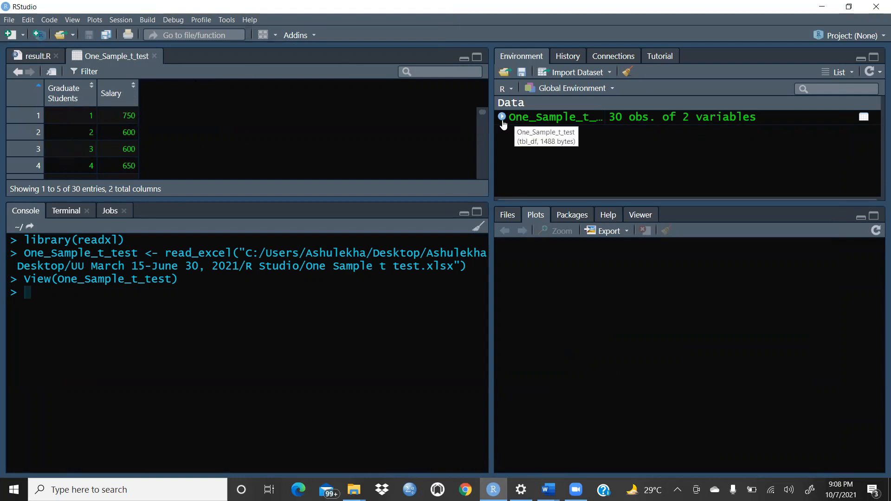
Step: Review the imported rows through the last entry and assign the One_Sample_t_test dataset to a variable named stu
drag(485, 110, 483, 173)
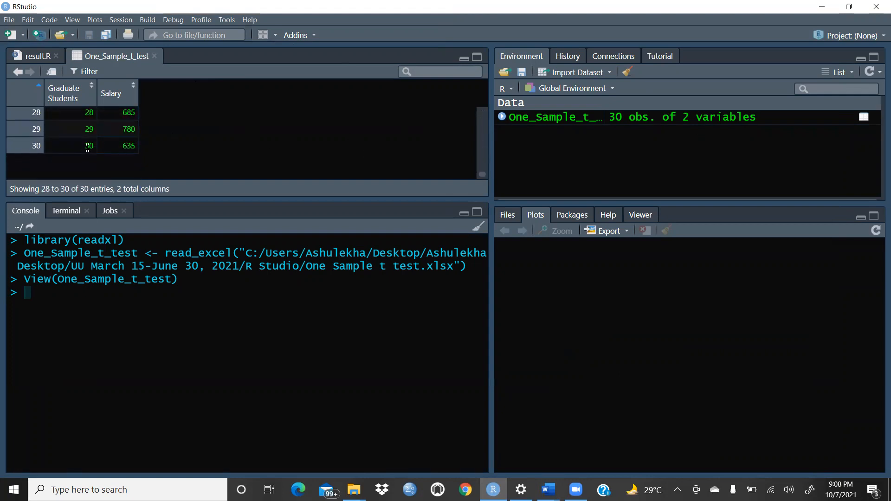
drag(481, 173, 487, 100)
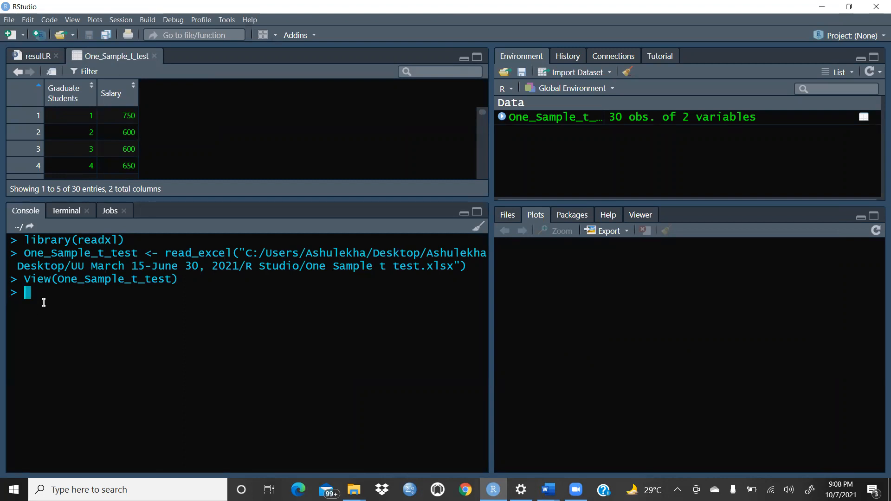
text(stu=one)
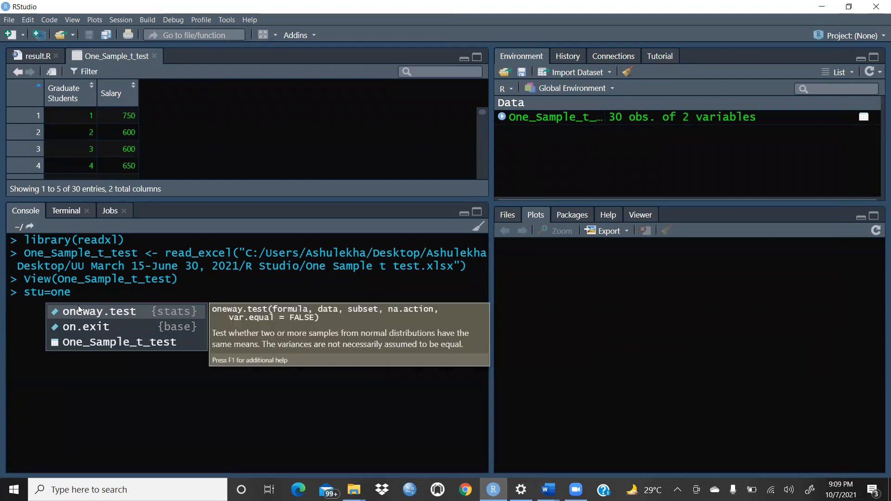
click(135, 343)
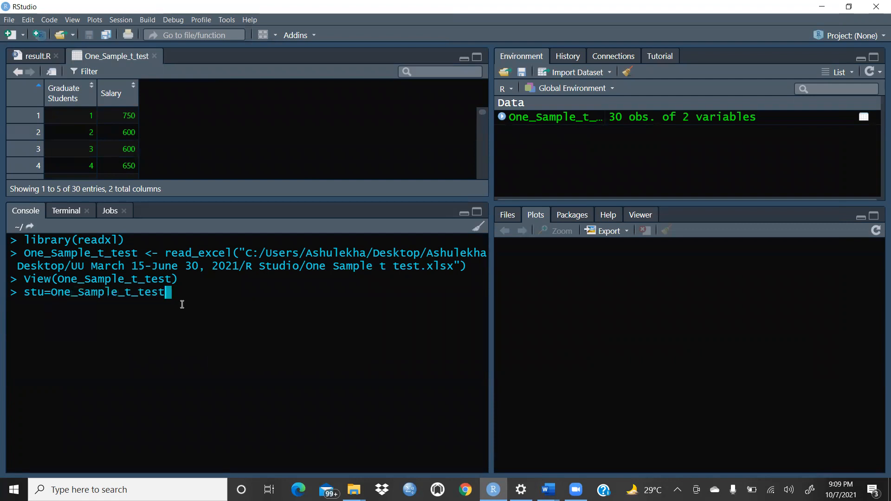
key(Return)
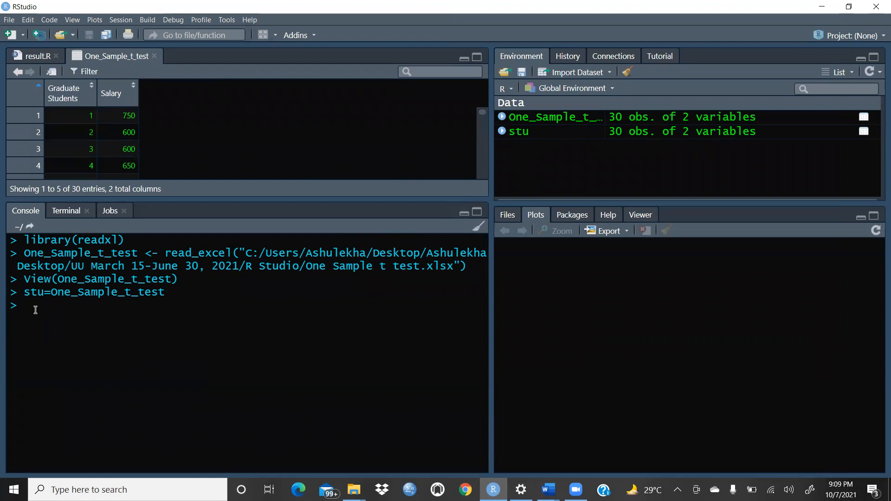
Step: Run summary(stu) in the console to get descriptive statistics for the dataset
text(summ)
click(48, 328)
text(stu)
key(Return)
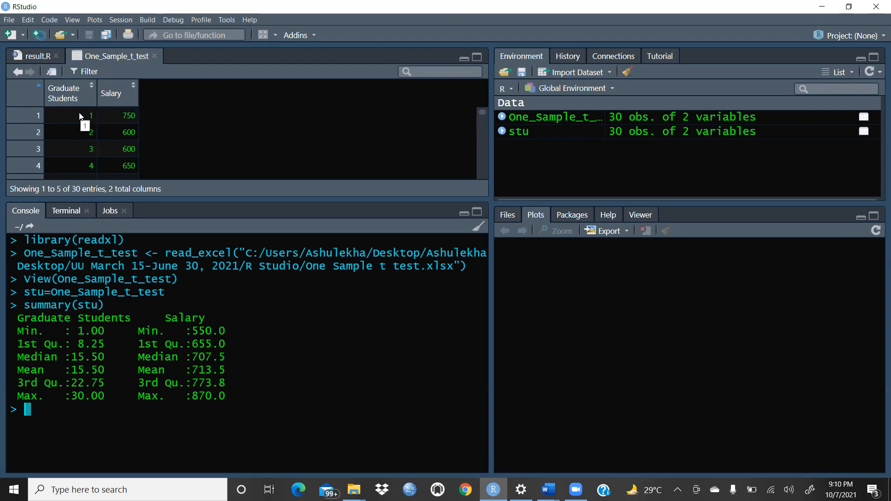
mouse_move(479, 111)
mouse_down()
mouse_move(482, 174)
mouse_move(487, 109)
mouse_up()
text(bar)
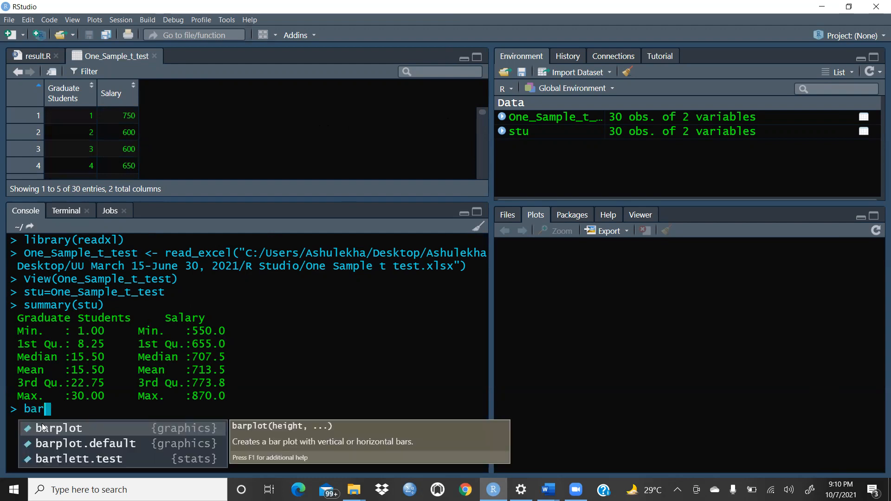
click(43, 427)
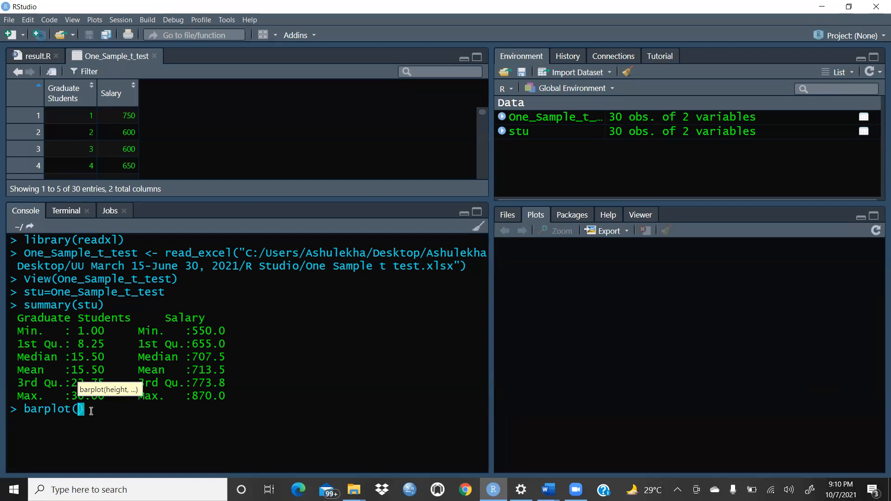
drag(84, 410, 19, 410)
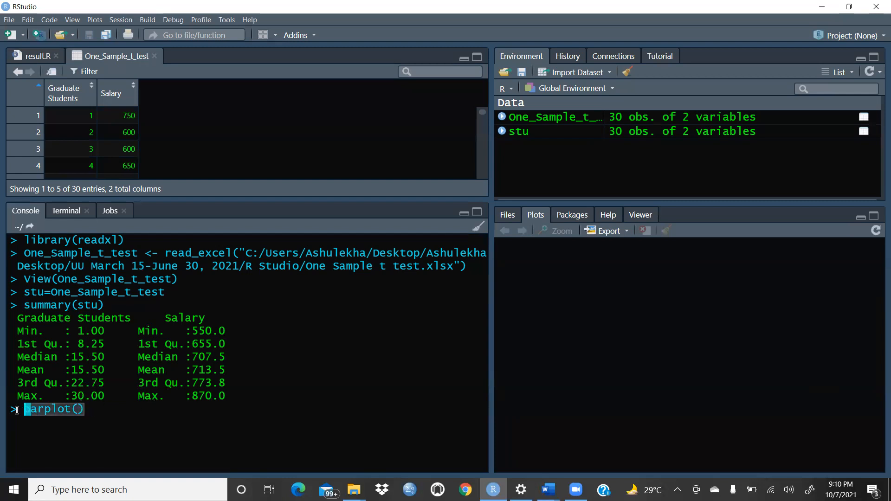
key(BackSpace)
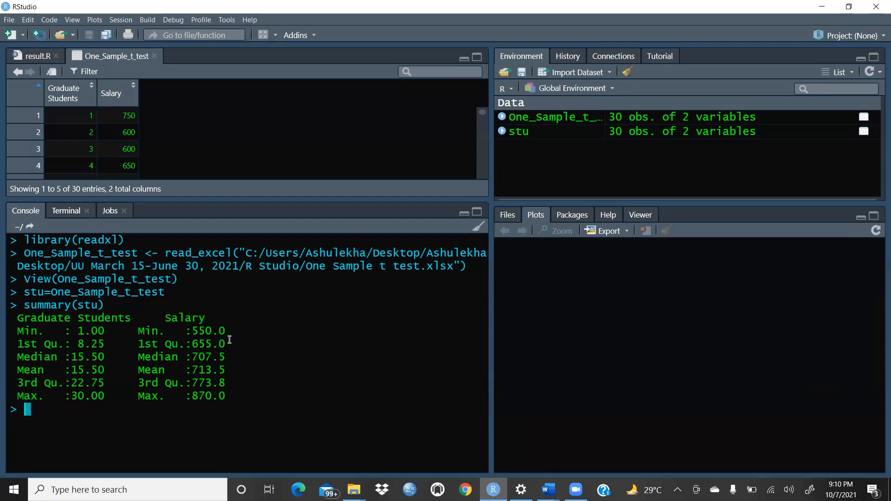
Step: Store the Salary column of stu in a variable named salary with salary=stu$Salary
text(salary=)
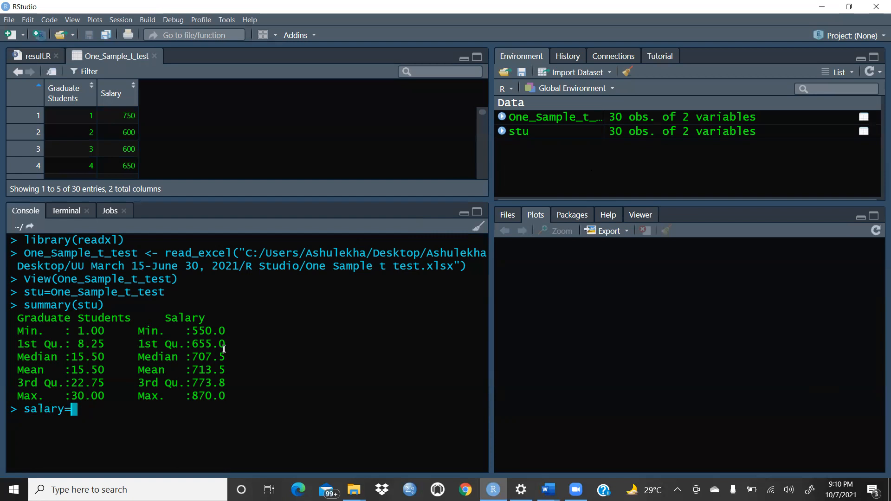
text(stu$)
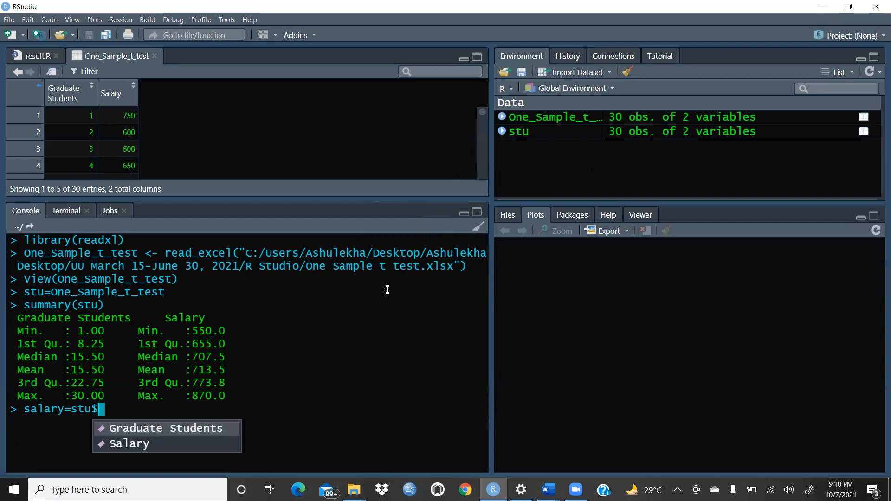
click(116, 446)
key(Return)
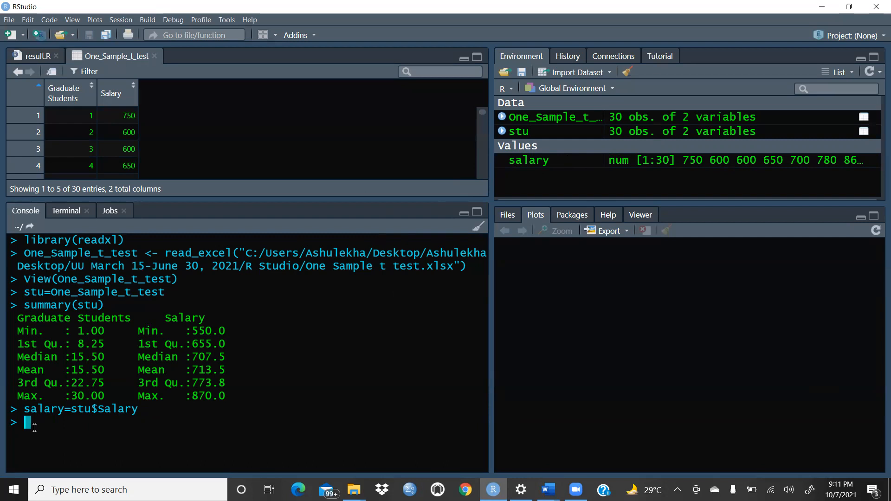
Step: Draw a bar plot of the salary variable with barplot(salary)
text(barp)
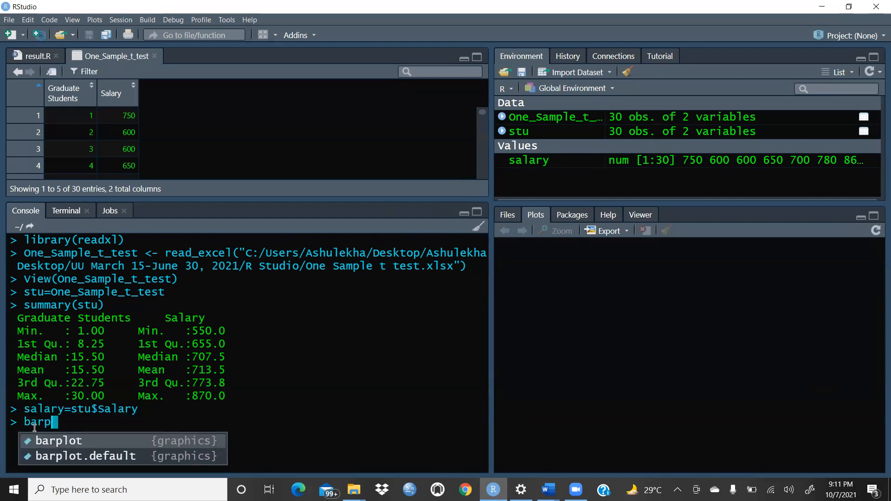
click(46, 443)
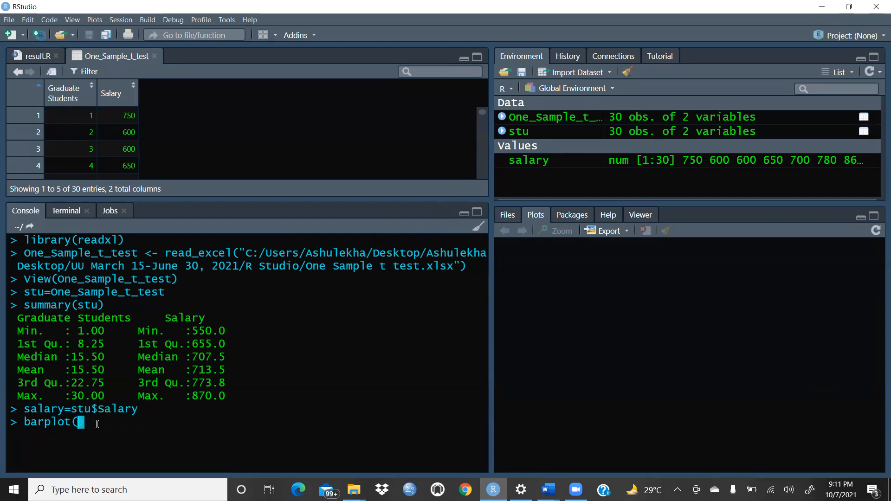
text(salar)
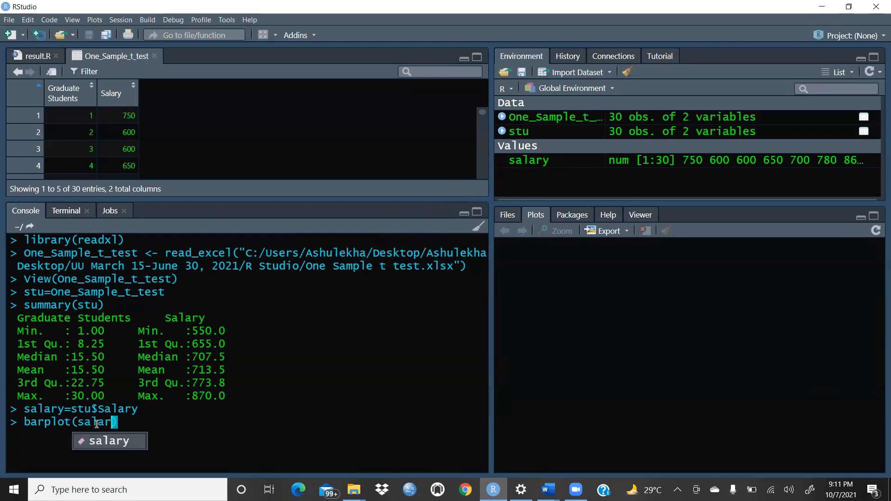
click(118, 441)
key(Return)
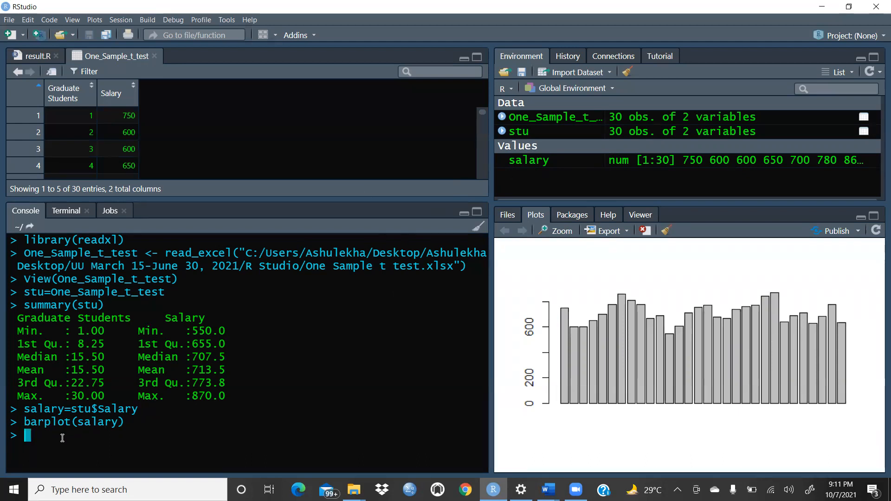
Step: Redraw the bar plot of salary with red bars using barplot(salary,col = "Red")
key(Up)
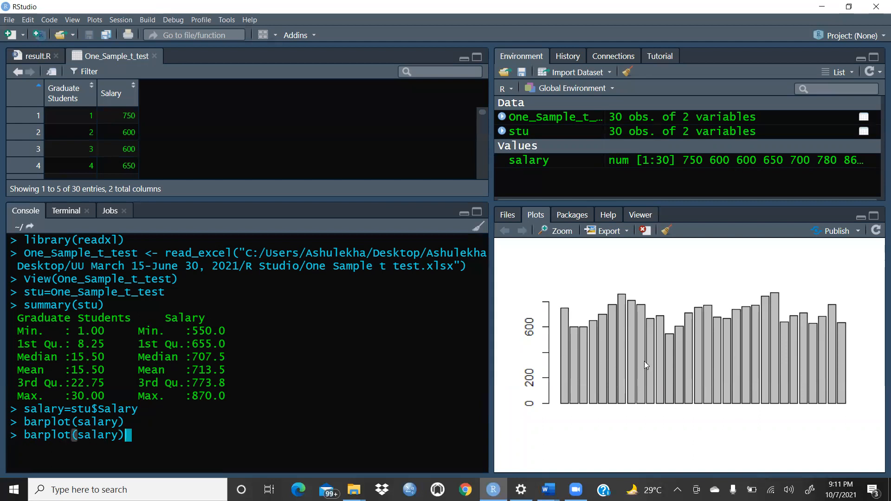
key(Left)
text(,col)
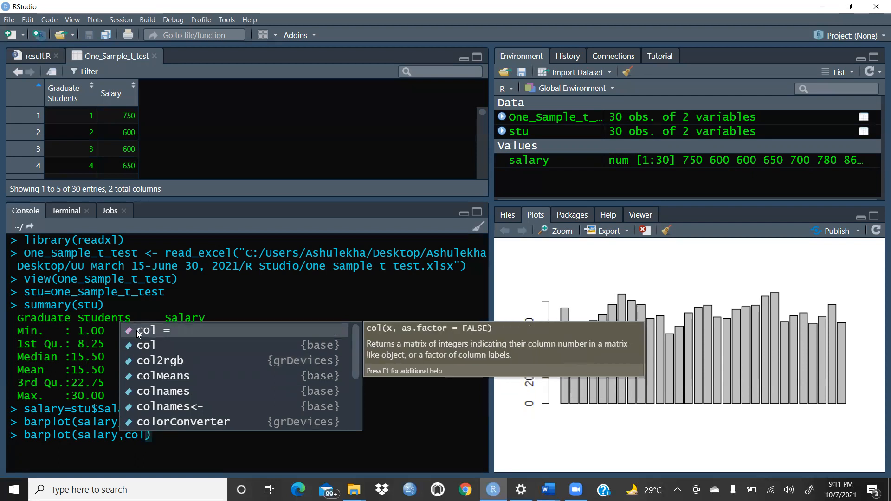
click(138, 330)
text(")
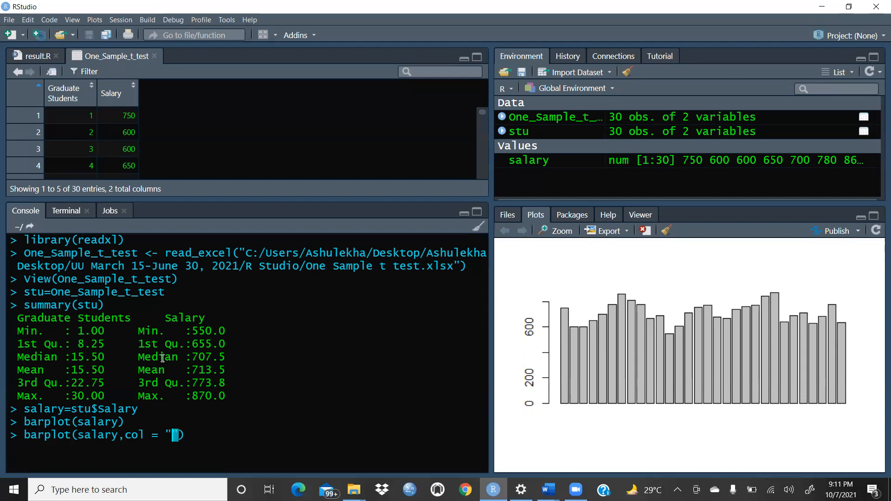
text(Red)
click(215, 435)
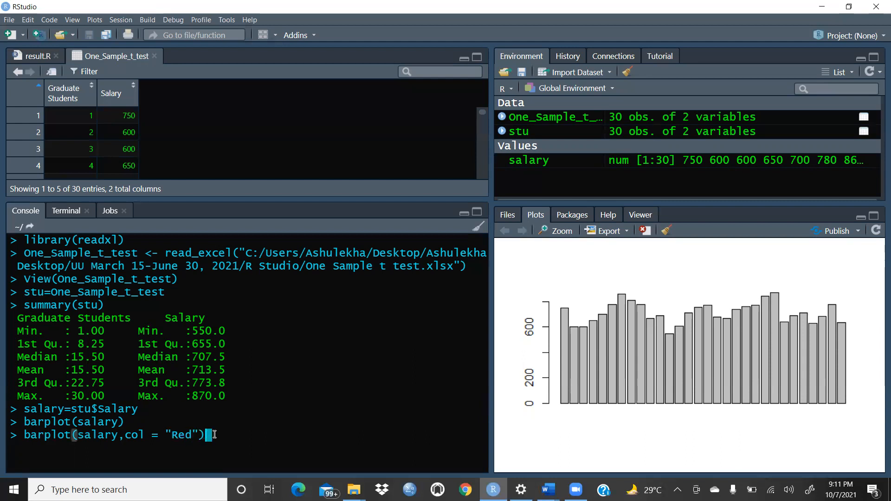
key(Return)
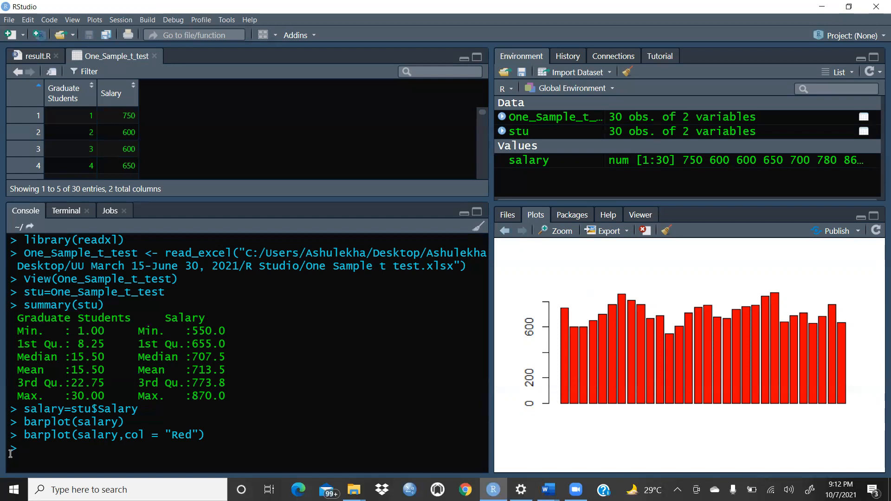
Step: Draw a box plot of the salary variable with boxplot(salary)
text(box)
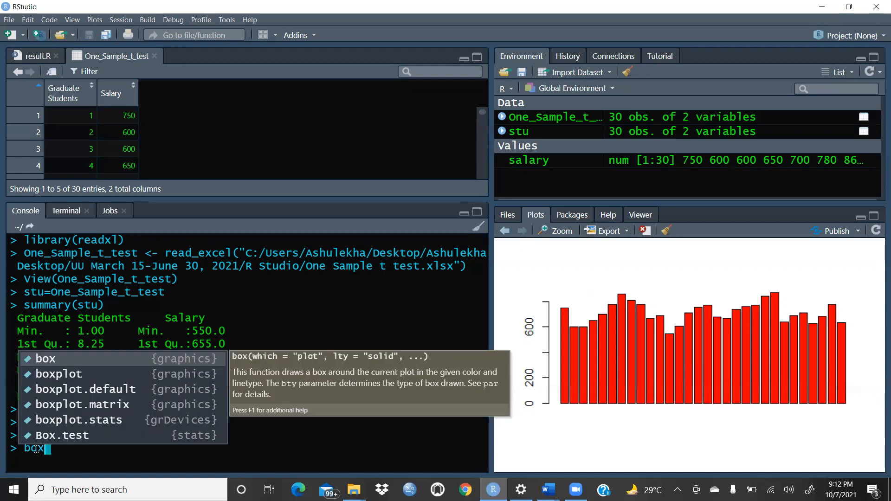
double_click(45, 374)
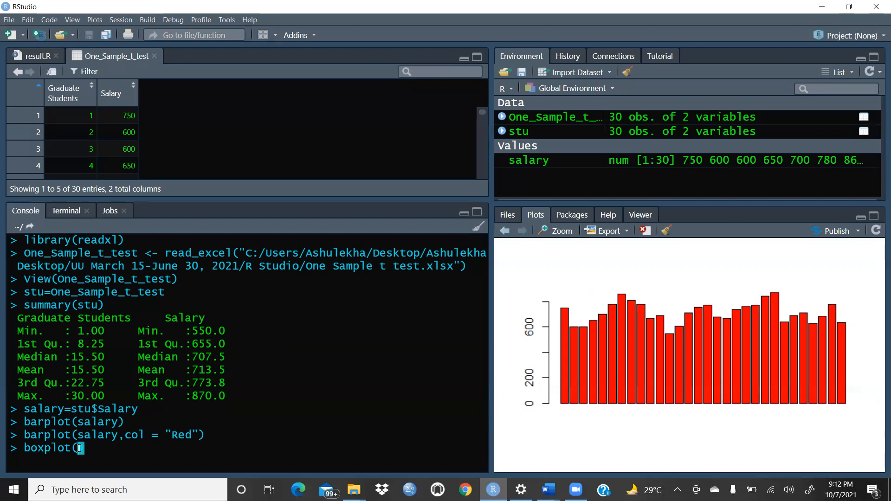
text(sal)
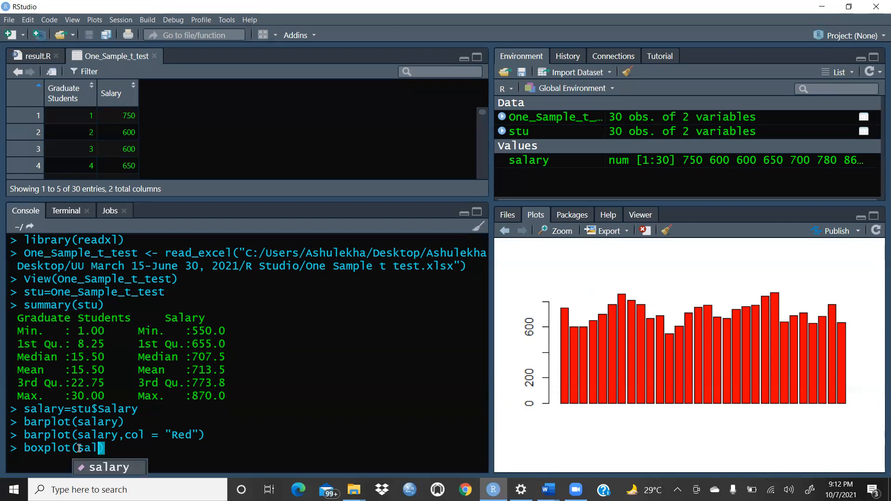
key(Tab)
click(132, 447)
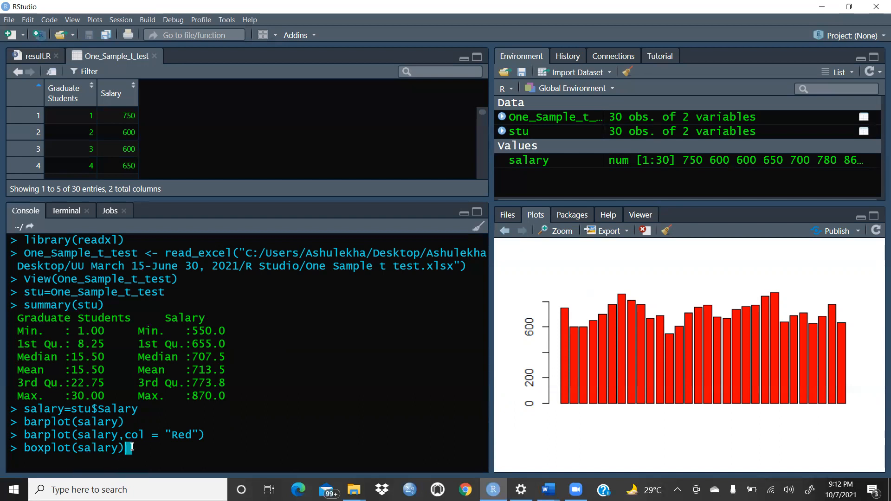
key(Return)
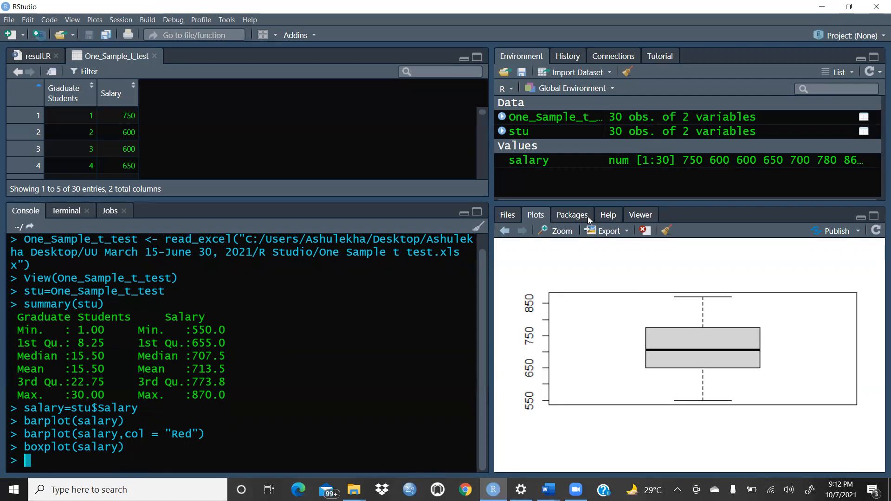
Step: Inspect the salary box plot in a maximized zoom window, and close that window
click(560, 234)
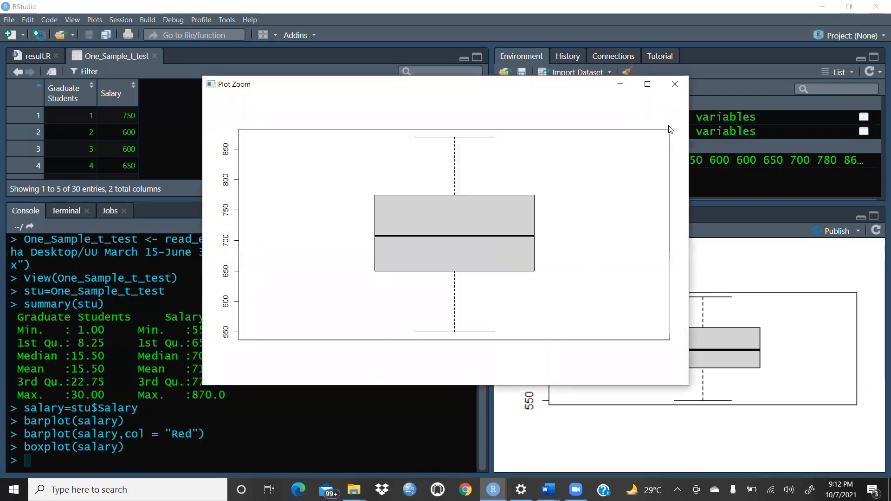
click(647, 84)
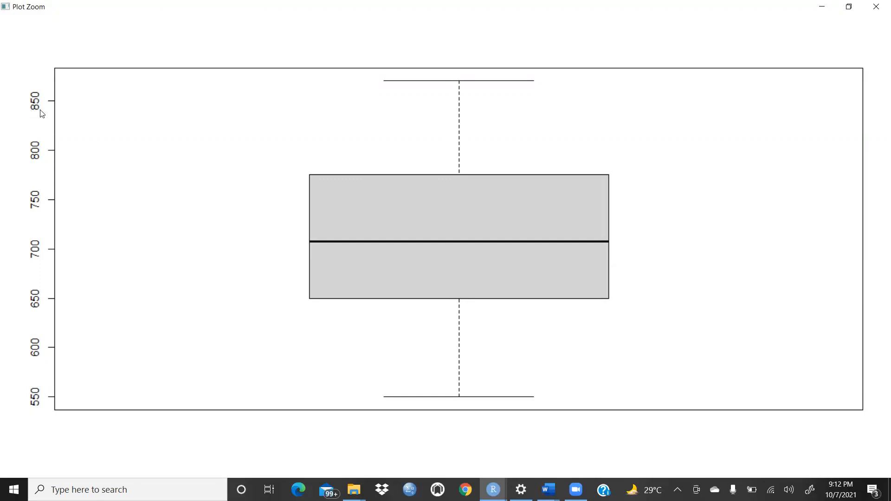
click(876, 7)
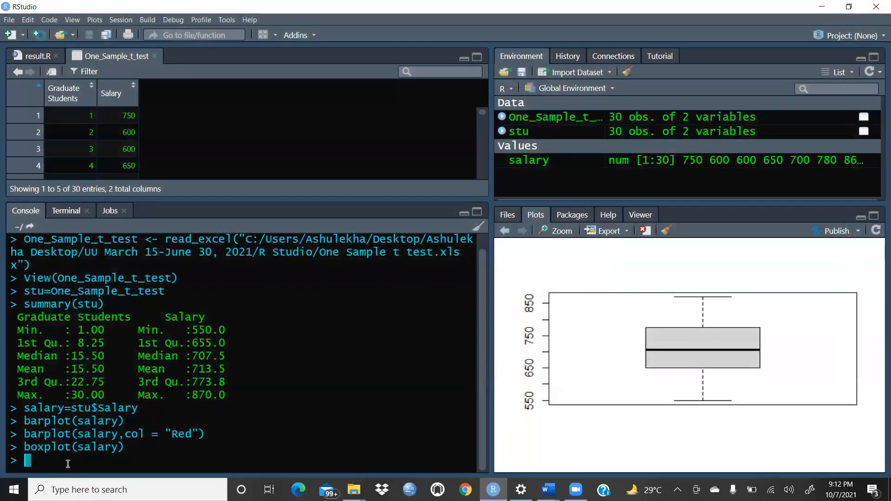
Step: Redraw the salary box plot in orange using boxplot(salary,col = "orange")
key(Up)
key(BackSpace)
text(,)
key(BackSpace)
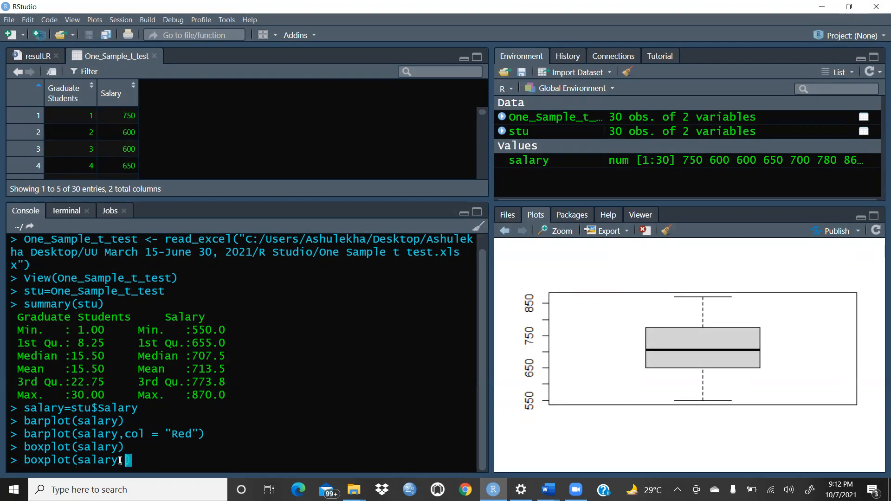
text(col)
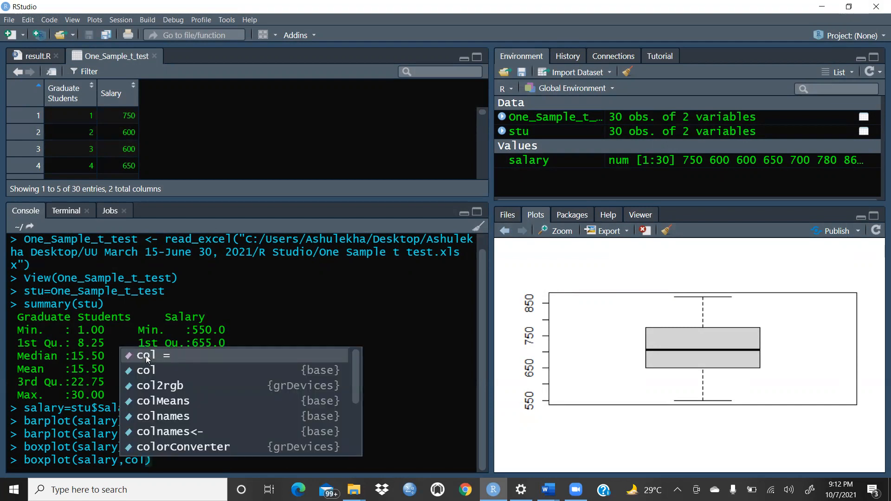
key(Return)
text(")
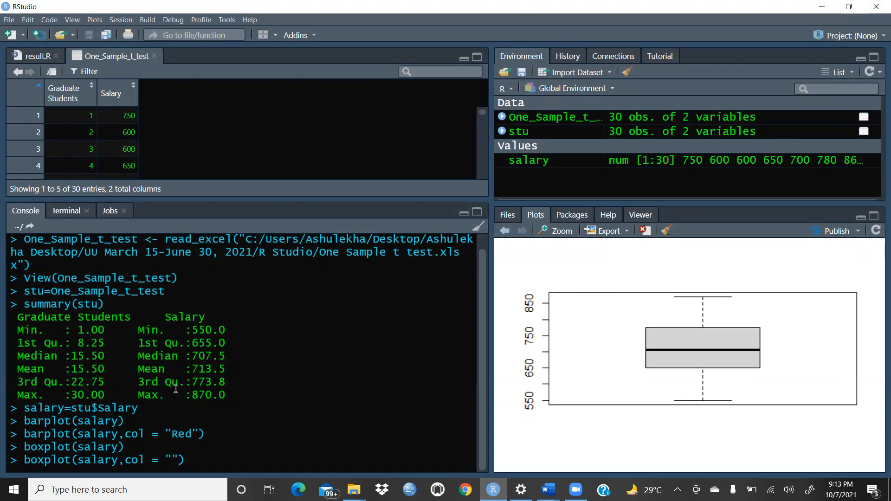
text(orange)
click(233, 461)
key(Return)
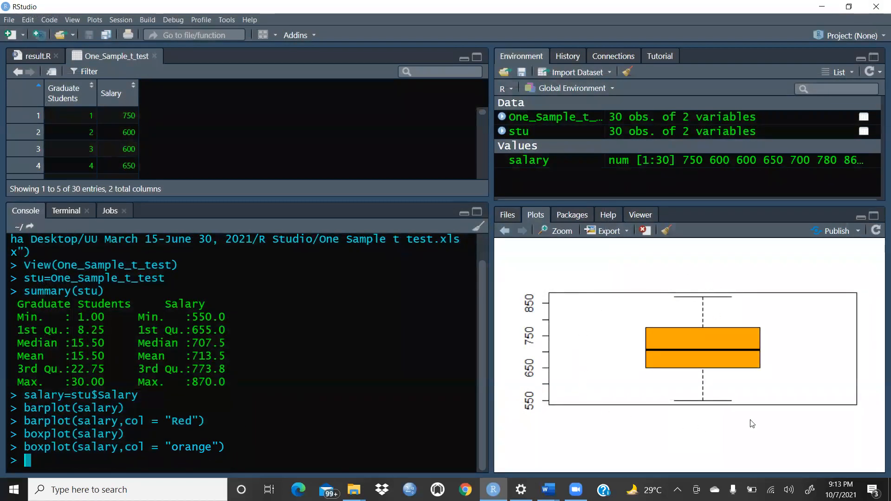
Step: Enlarge the orange box plot in a separate window, copy its image and close the window
click(563, 231)
click(701, 76)
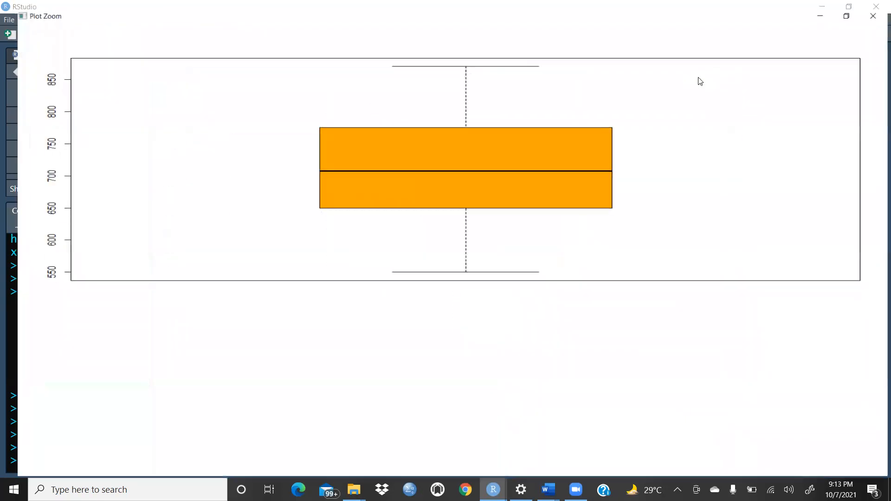
right_click(665, 176)
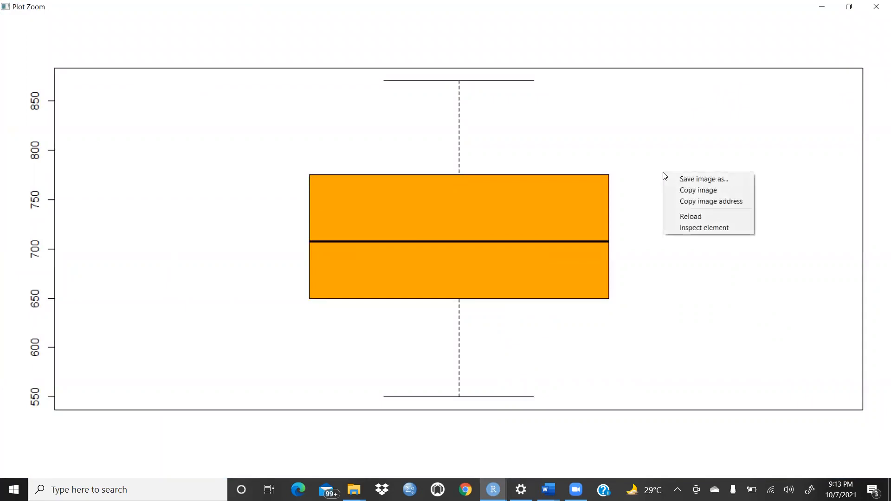
click(697, 192)
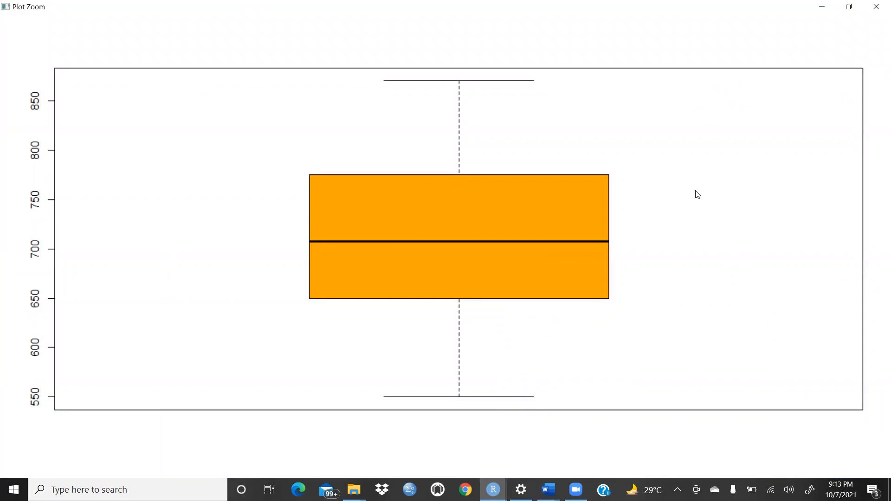
click(877, 6)
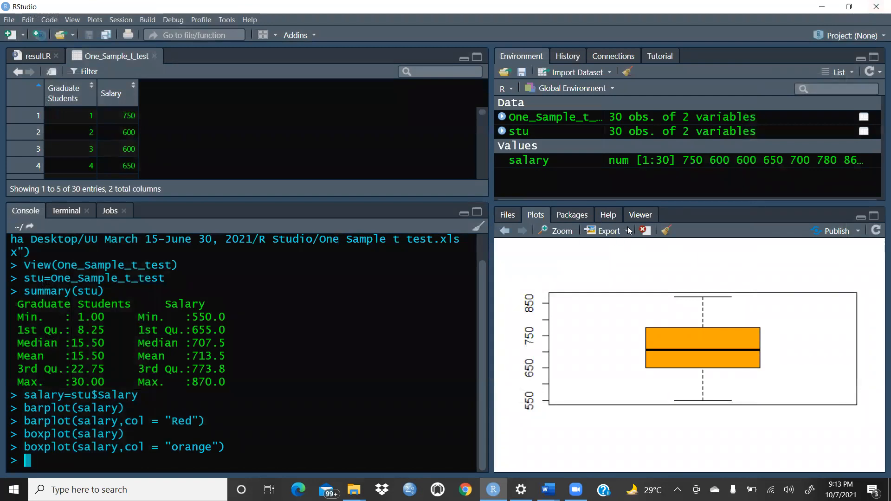
Step: Export the orange box plot to the clipboard as a bitmap and switch to the One Sample t document in Word
click(620, 232)
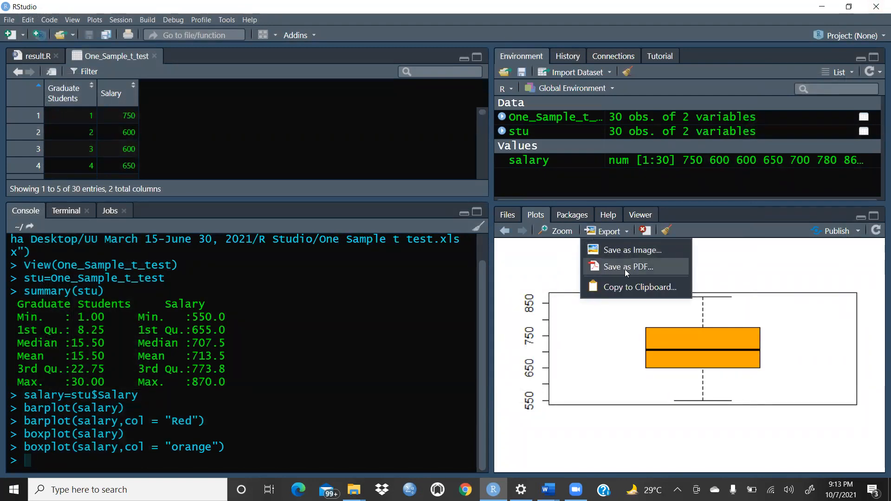
click(625, 288)
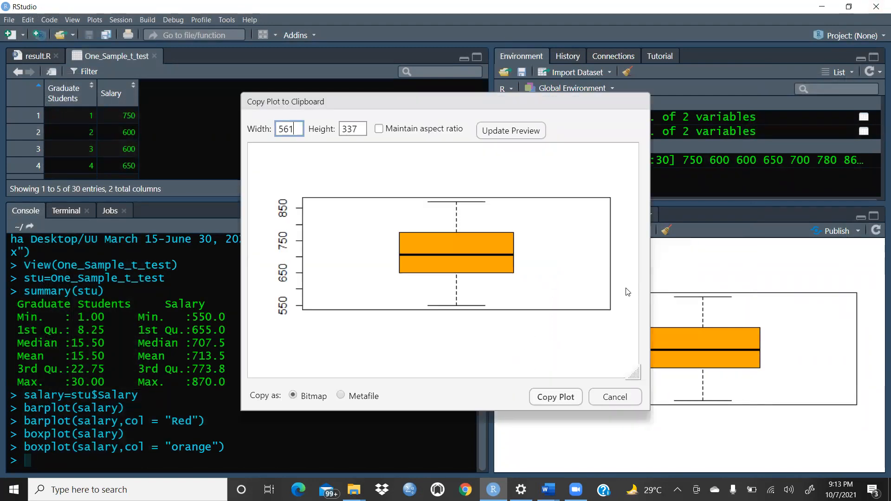
click(565, 403)
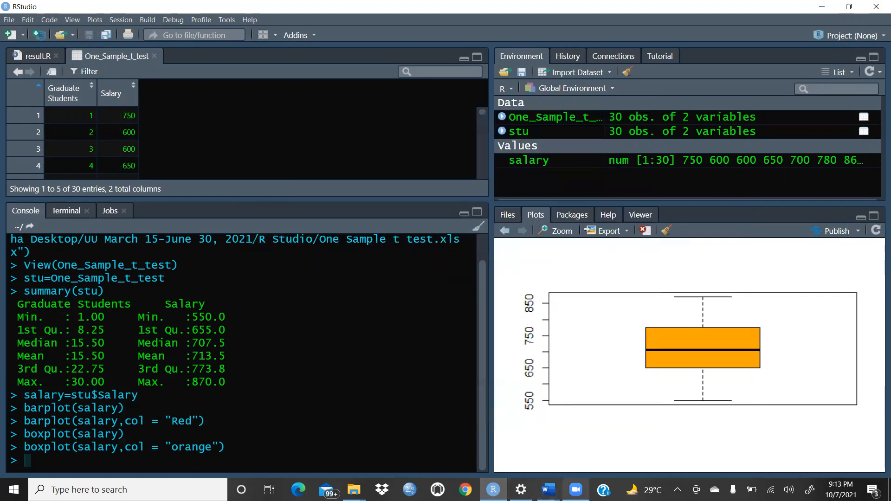
mouse_move(548, 489)
click(485, 439)
Step: Paste the box plot as a picture into the document's last line of text and undo the paste
scroll(161, 238, down, 10)
right_click(157, 190)
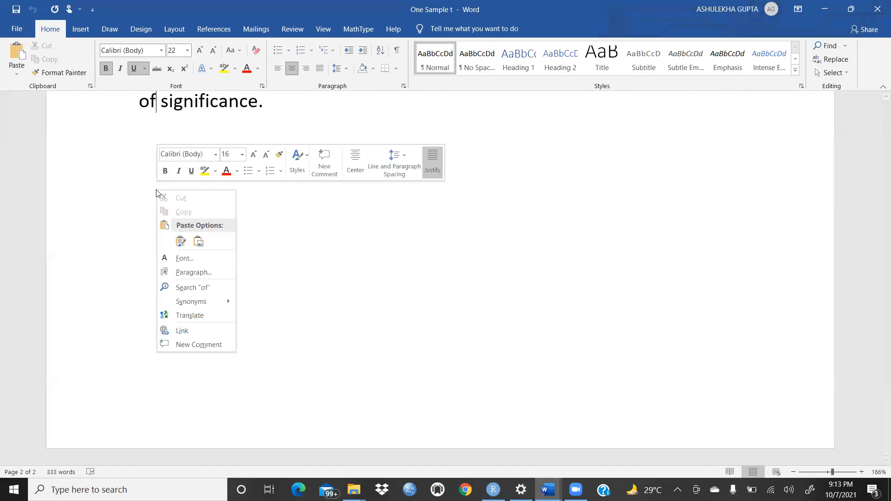
click(197, 244)
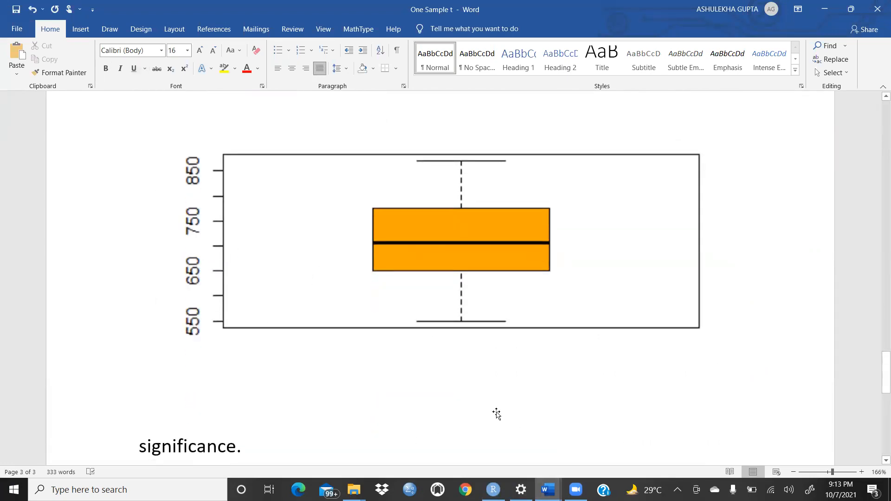
key(ctrl+z)
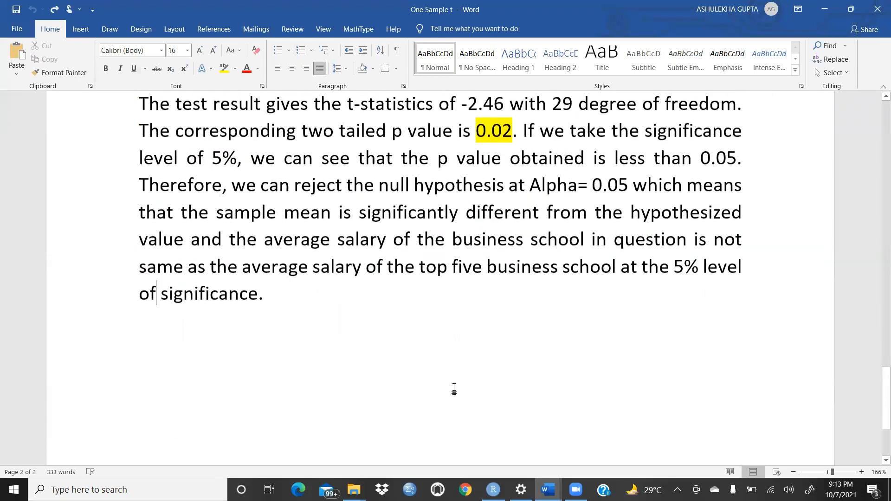
Step: Add new lines below the document's concluding paragraph and paste the box plot there
scroll(453, 389, down, 1)
click(292, 246)
key(Return)
key(Return)
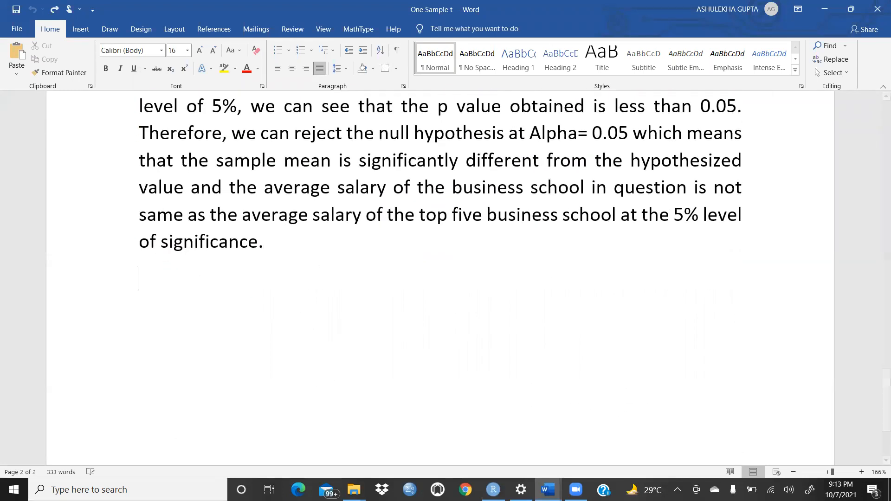
key(ctrl+v)
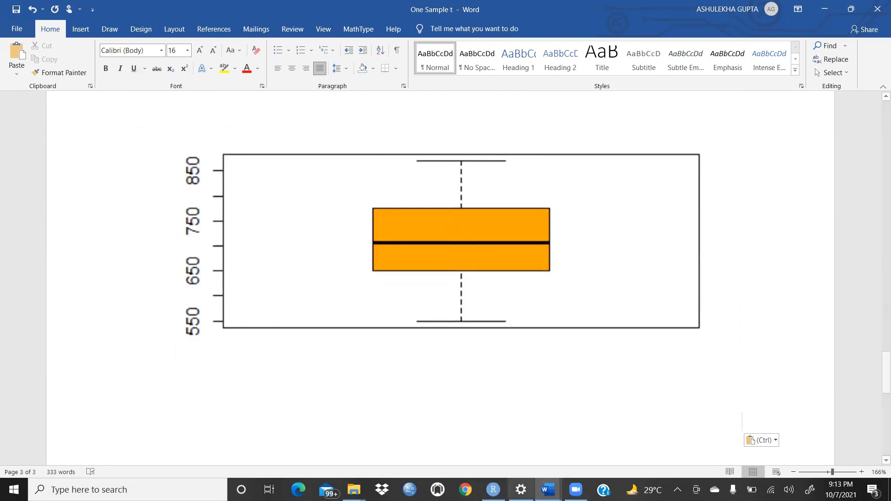
Step: Switch to RStudio, run shapiro.test(salary) in the console and highlight the p-value in its output
click(465, 490)
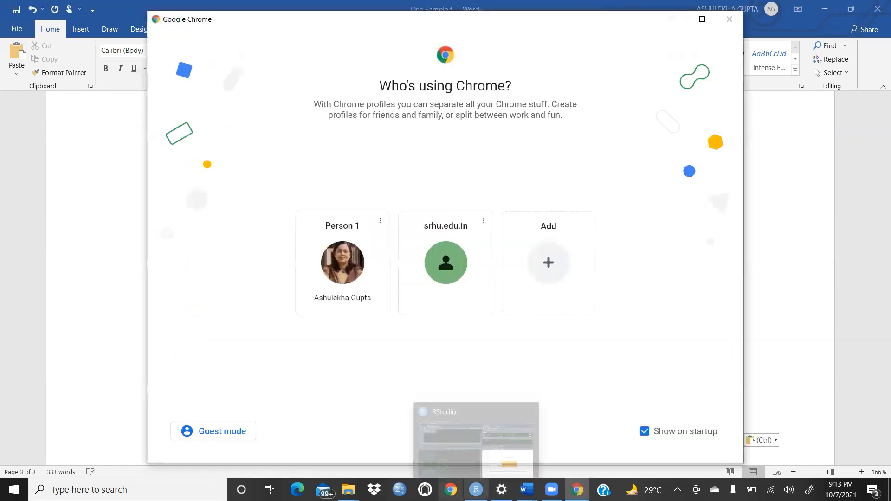
click(476, 490)
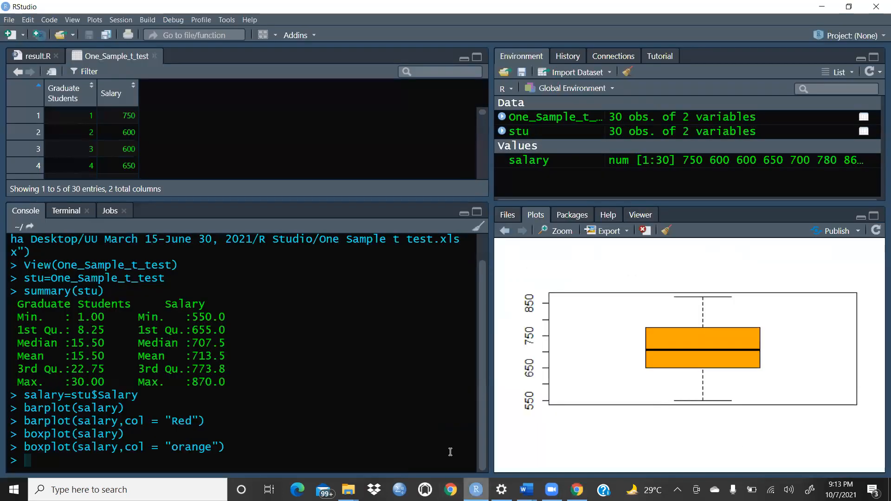
click(40, 461)
text(s)
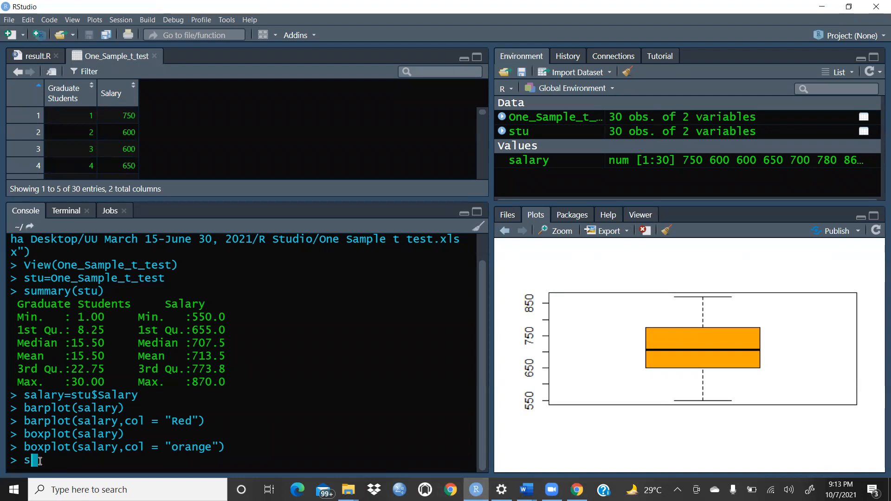
text(hap)
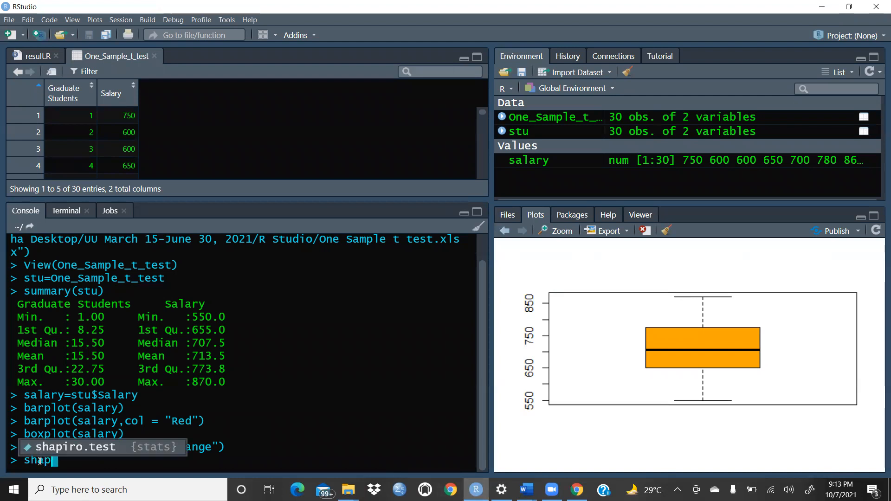
double_click(78, 448)
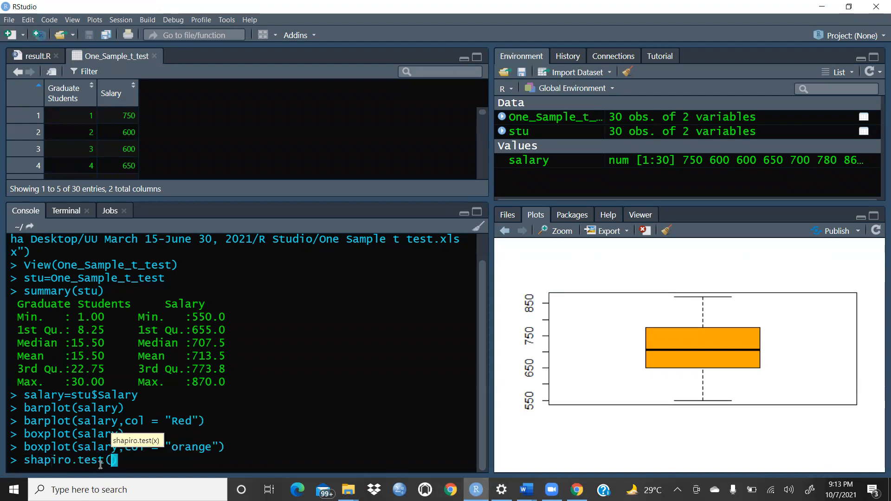
text(salary)
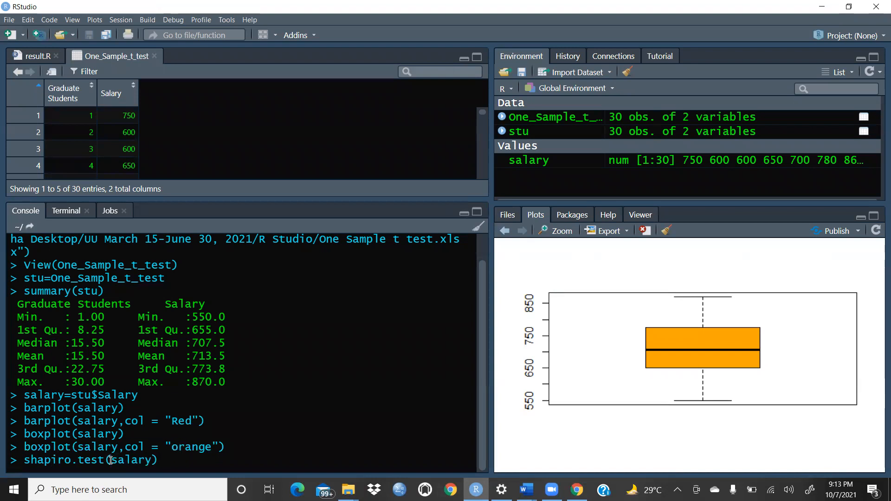
click(164, 459)
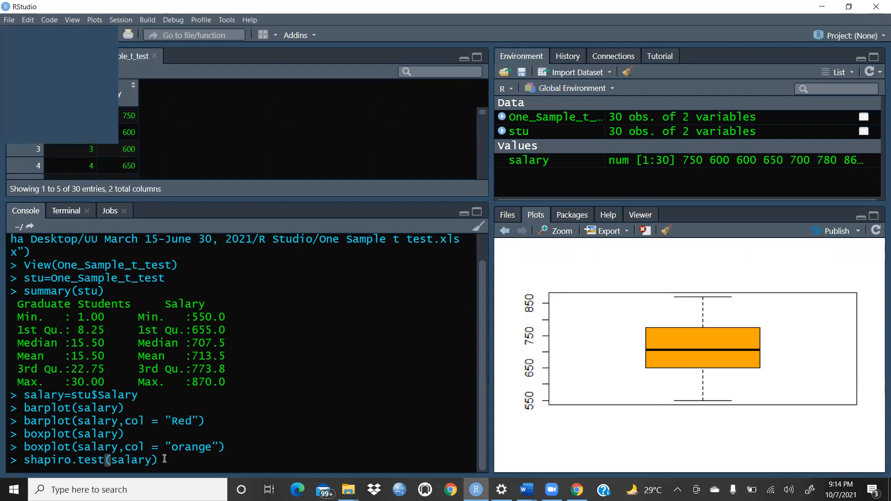
key(Return)
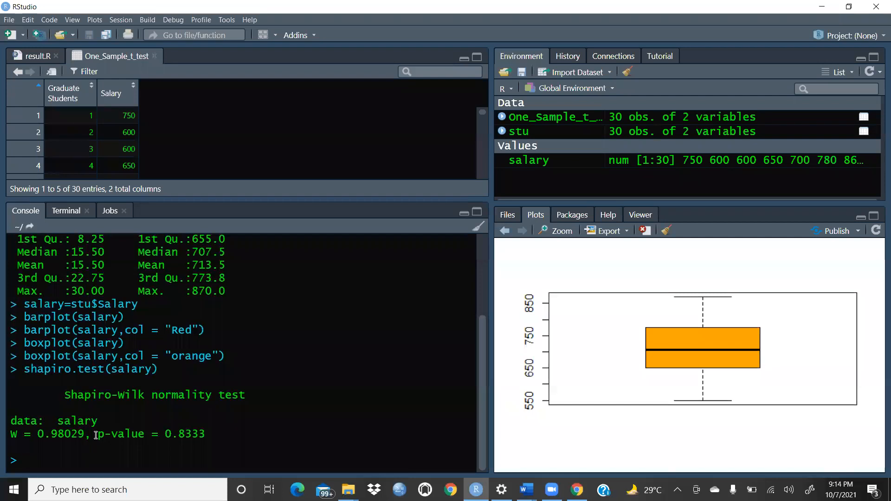
drag(98, 435, 208, 436)
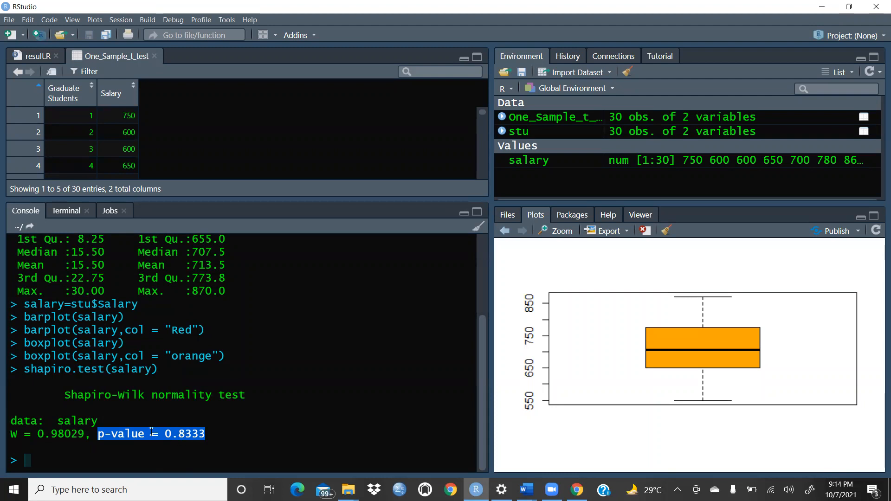
Step: Run a one-sample t test on the salary variable with t.test(salary), leaving the hypothesized mean at its default
click(37, 459)
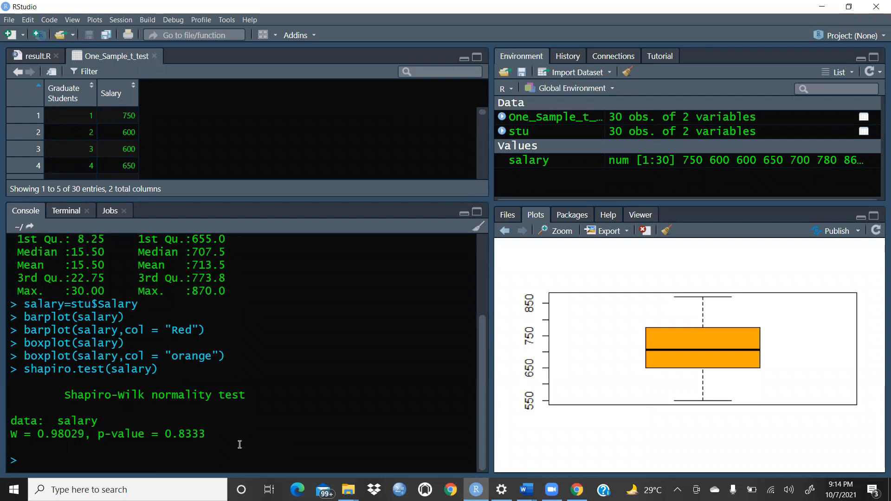
text(t.te)
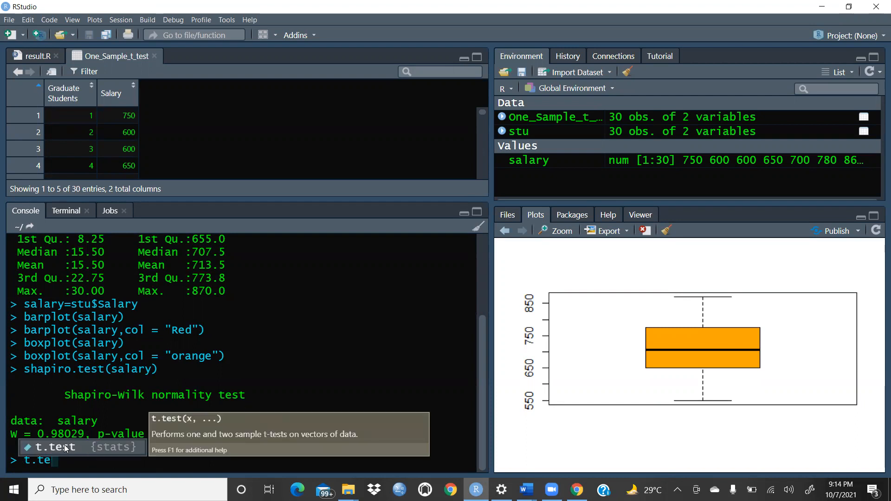
key(Tab)
text(sal)
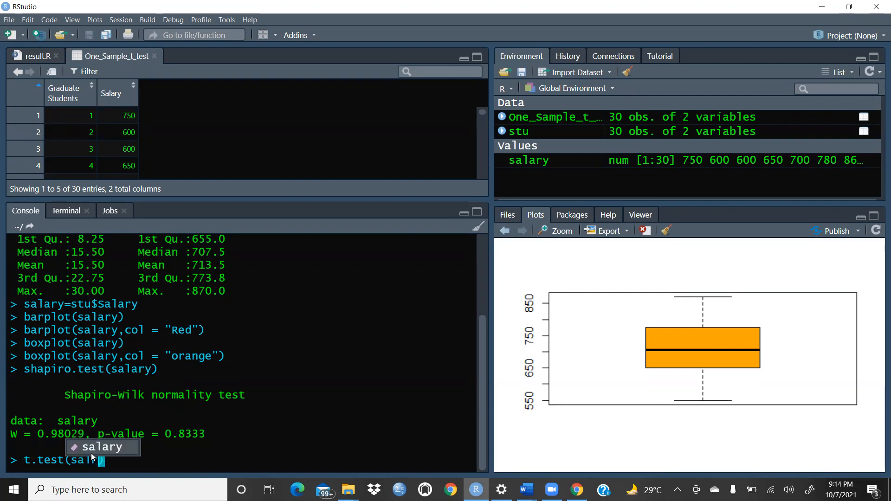
click(101, 452)
click(129, 462)
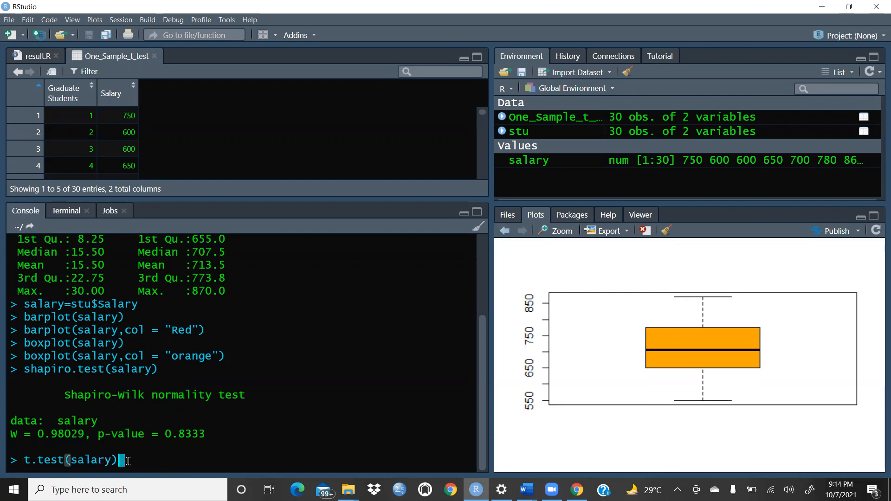
key(Return)
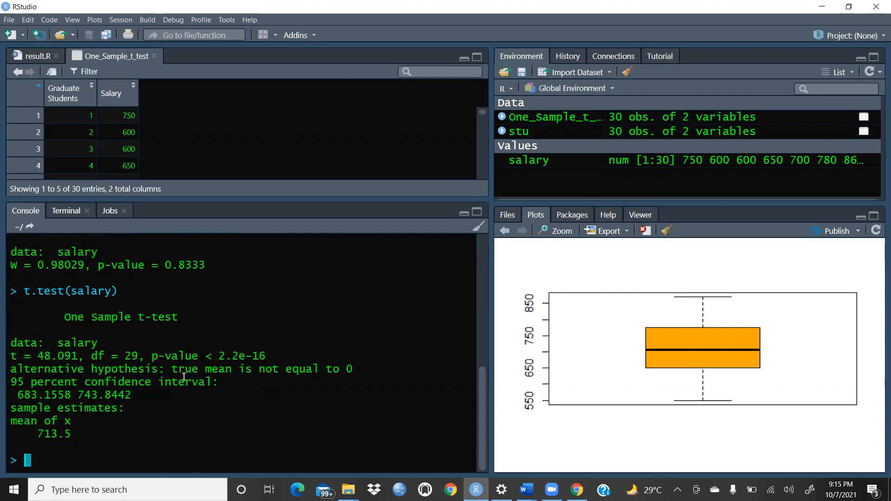
Step: Copy the t test output from the t statistic line through the sample mean and switch to the One Sample t document in Word
double_click(13, 356)
drag(48, 357, 199, 434)
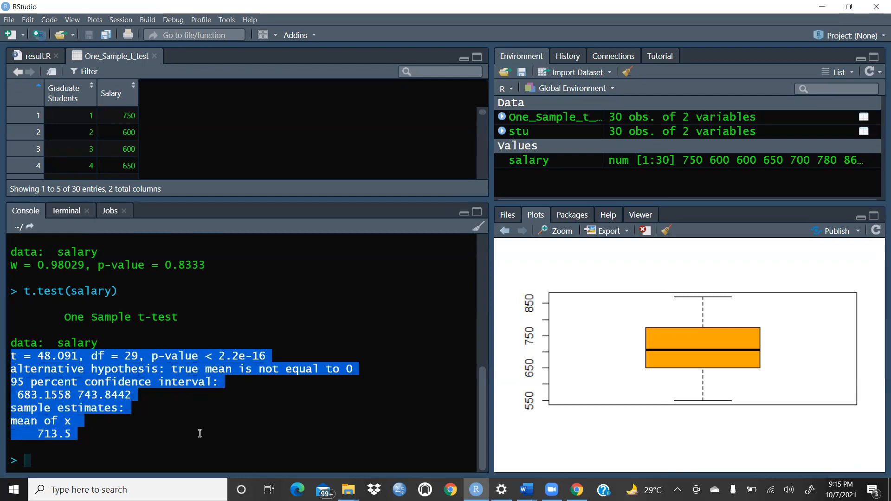
right_click(84, 381)
click(101, 394)
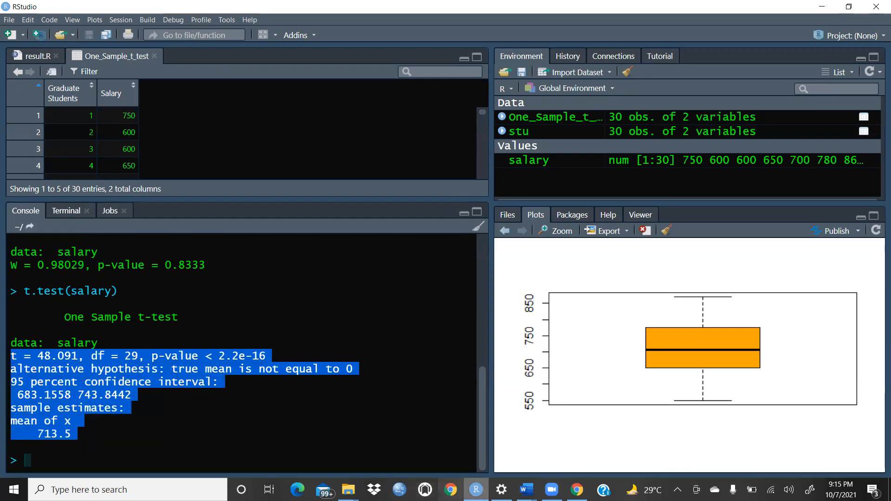
mouse_move(526, 490)
click(431, 443)
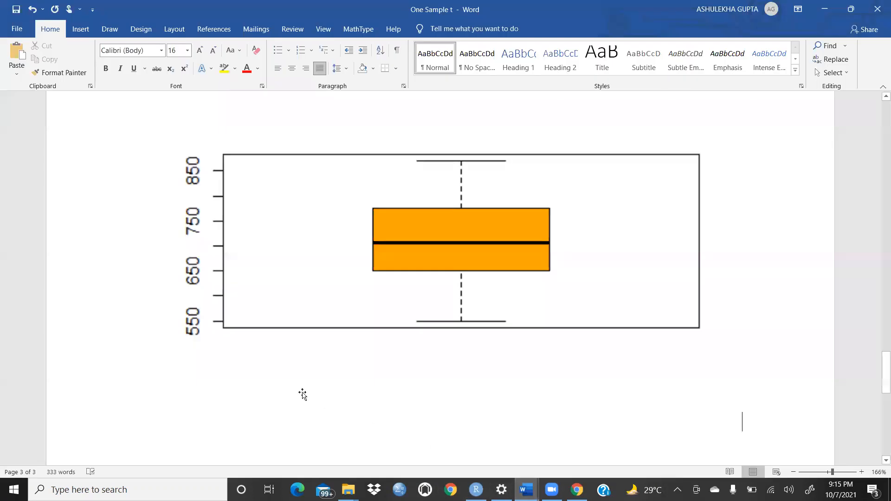
Step: Add new lines below the document's concluding paragraph, above the box plot, and paste the t test output there
scroll(247, 365, down, 5)
click(146, 176)
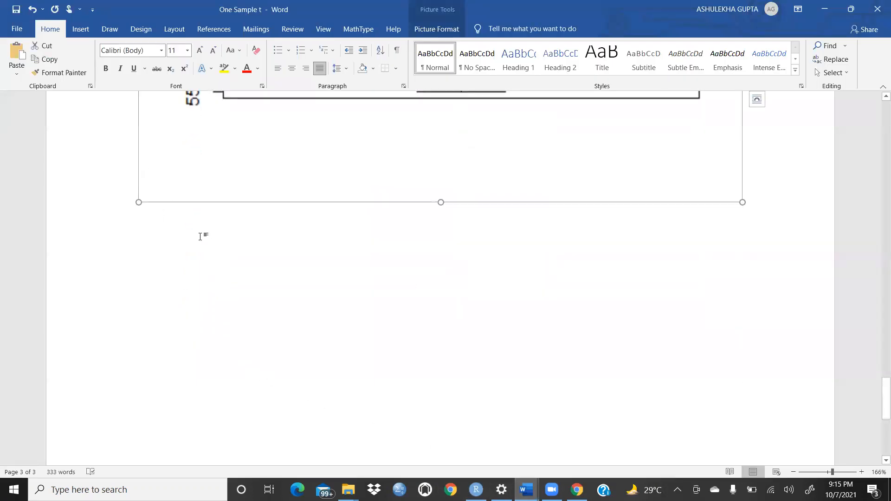
scroll(537, 244, up, 10)
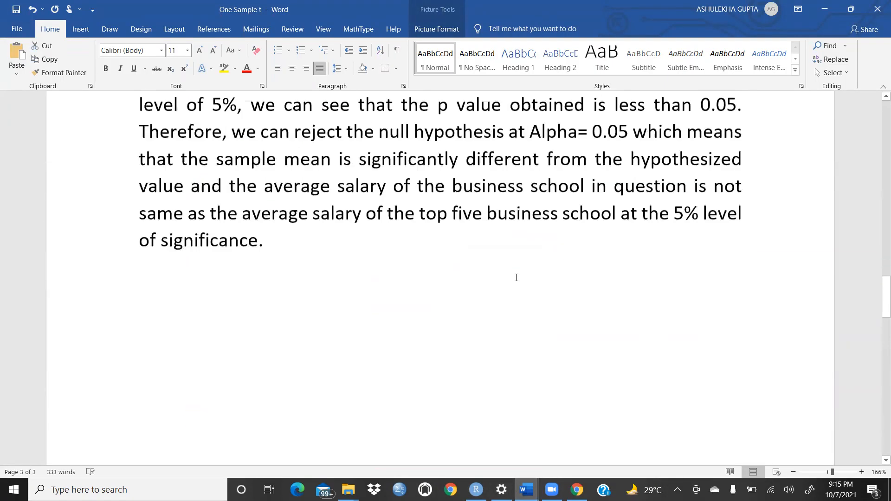
click(293, 313)
key(Return)
key(Return)
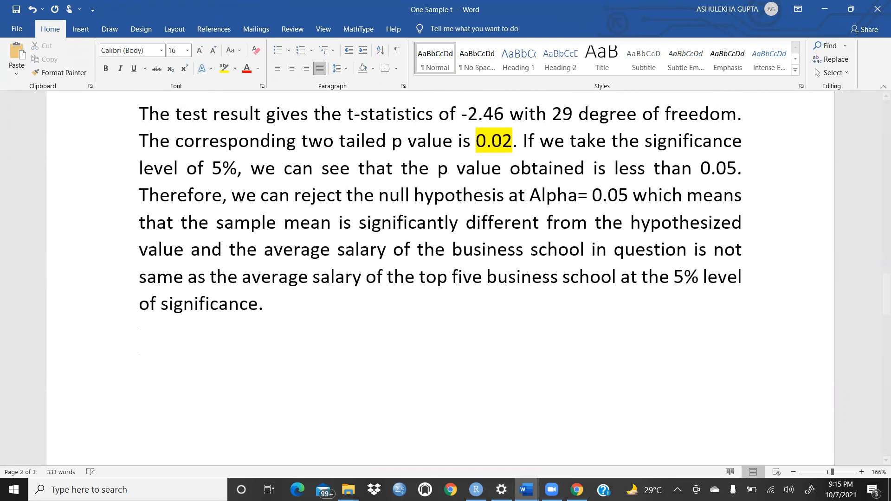
right_click(147, 368)
click(185, 204)
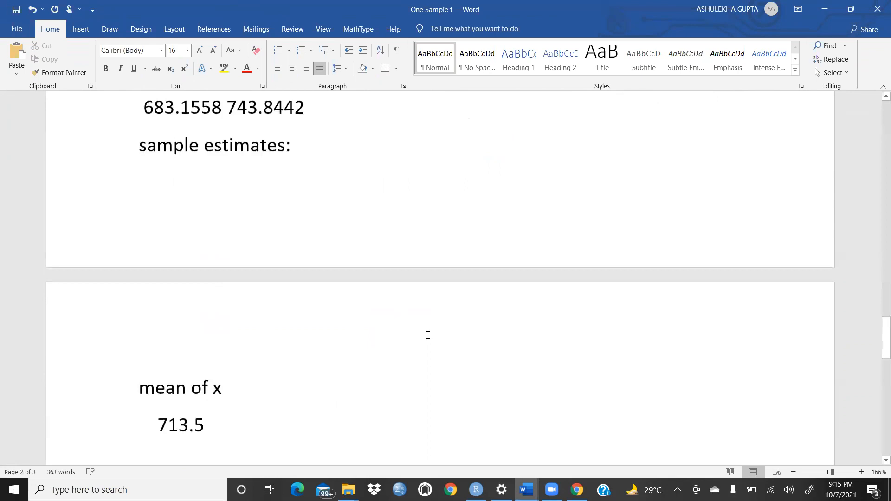
Step: Review the pasted t test output, highlighting the alternative hypothesis line, down to the box plot
scroll(428, 335, up, 8)
scroll(200, 349, down, 2)
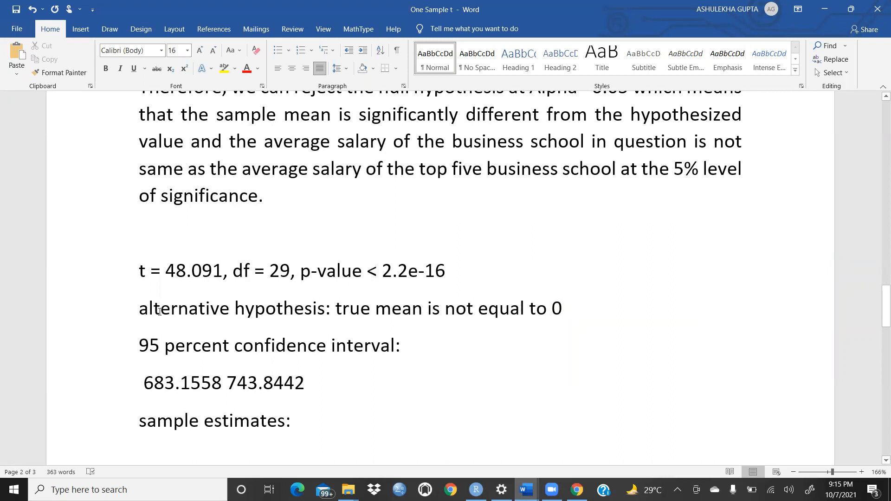
drag(141, 308, 574, 307)
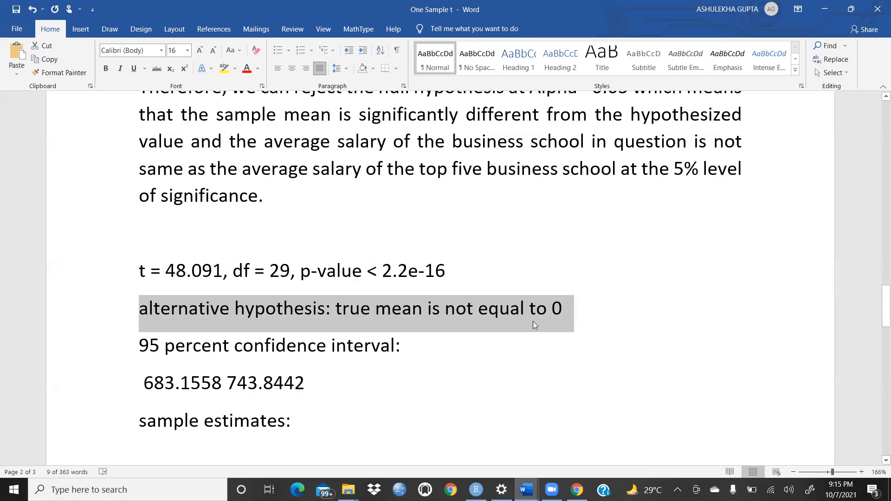
scroll(549, 320, down, 5)
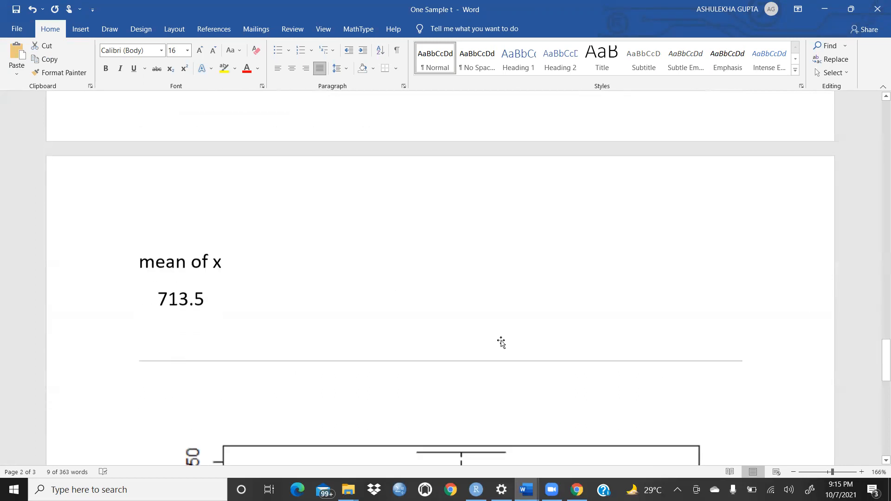
scroll(495, 339, down, 4)
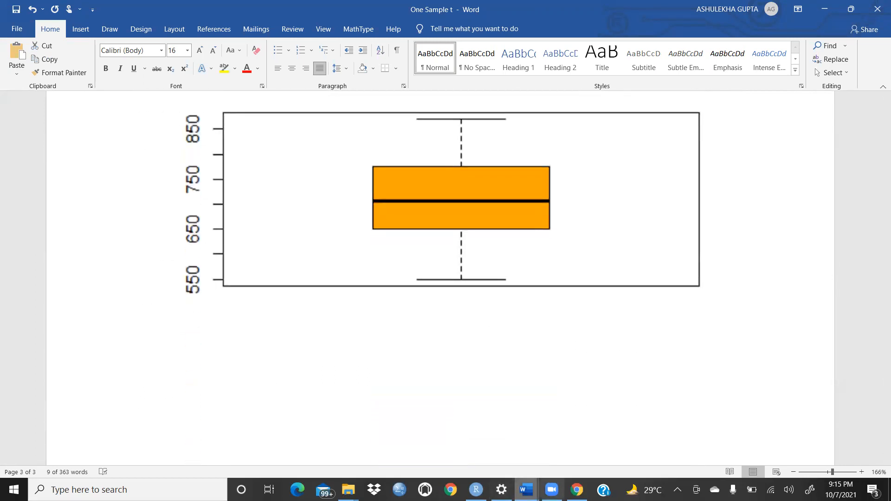
Step: Return to RStudio, recall the t.test(salary) command and add a mu= argument after salary
click(475, 489)
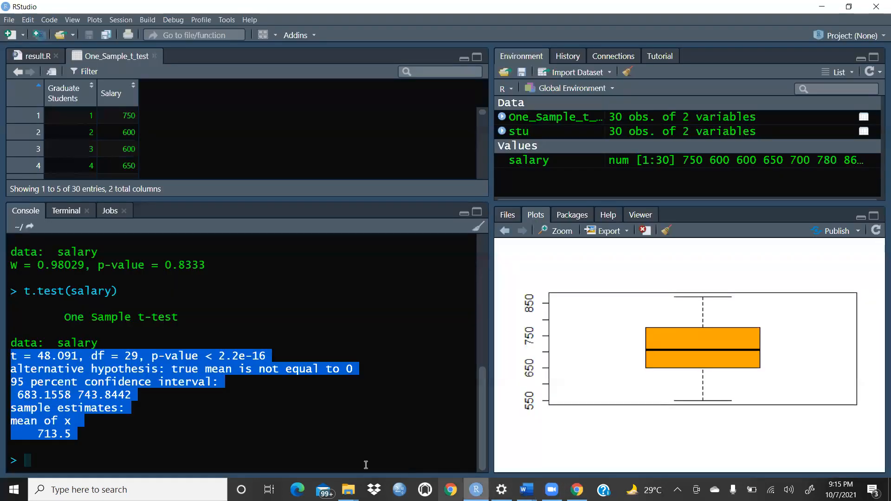
click(140, 430)
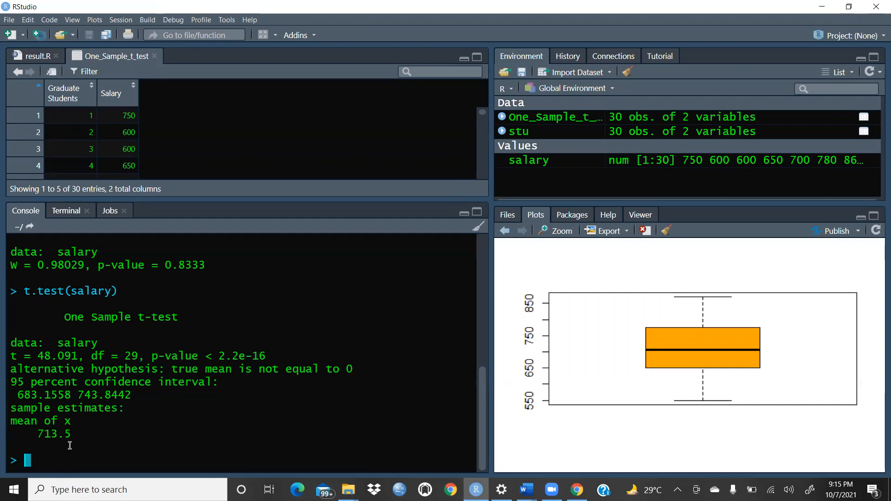
key(Up)
key(BackSpace)
text())
text(,)
text(m)
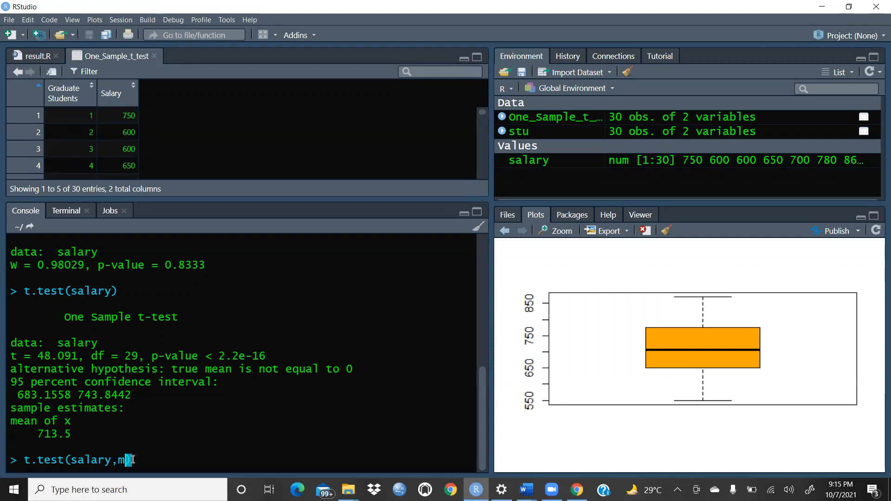
text(u=)
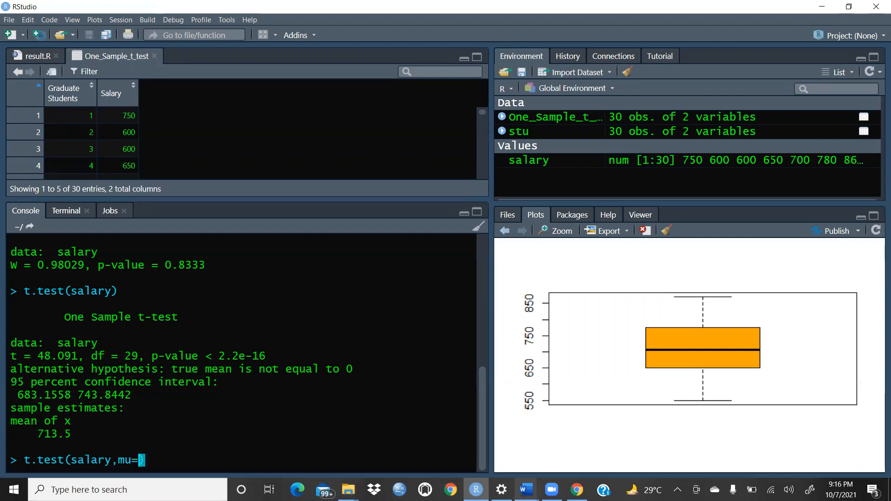
Step: Look up the top five business schools' average salary in Word's One Sample t document and run t.test(salary,mu=750) in RStudio
click(526, 489)
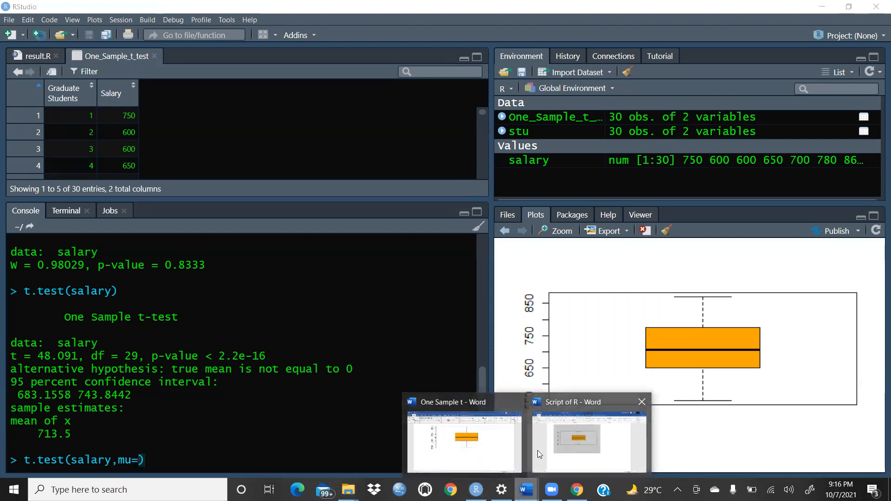
click(495, 458)
scroll(464, 391, up, 20)
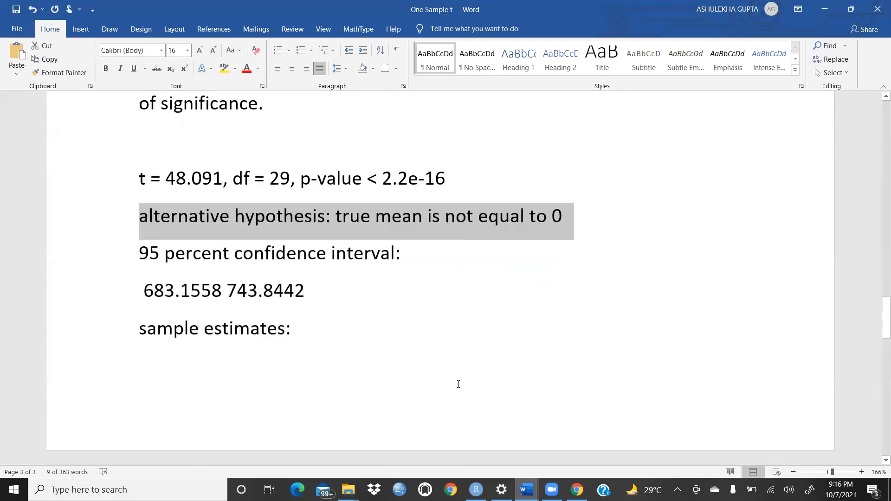
scroll(450, 377, up, 3)
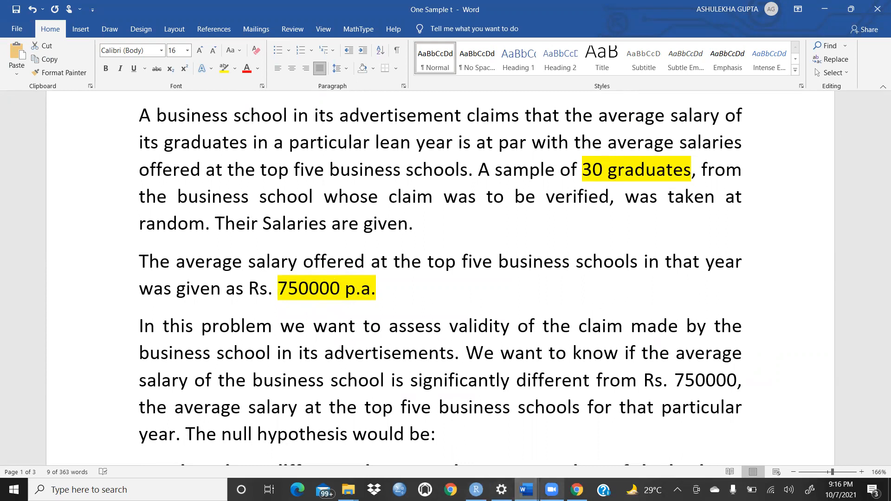
click(526, 489)
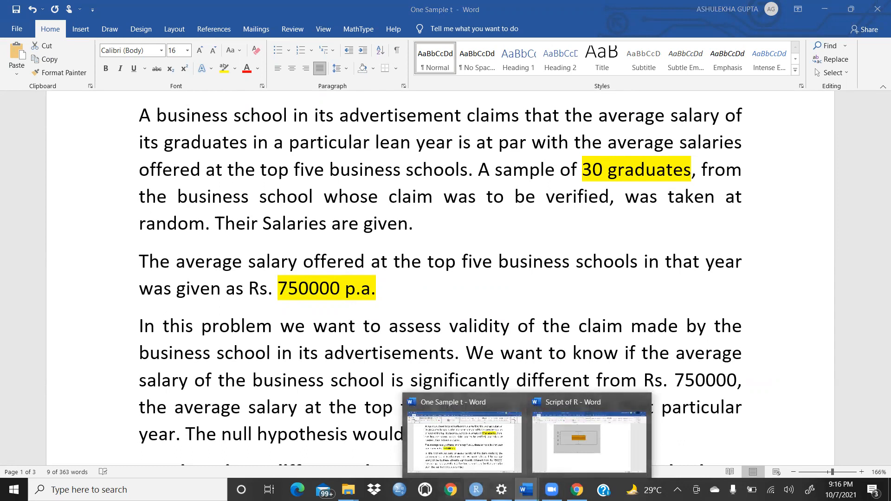
click(475, 489)
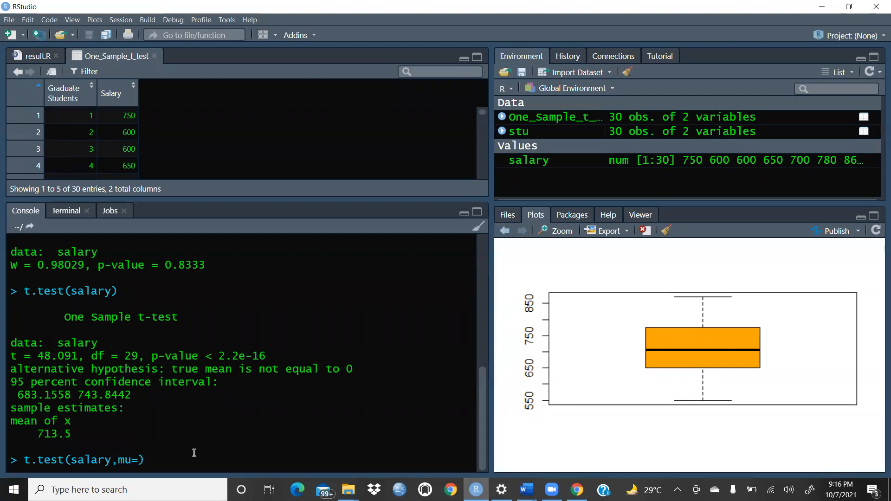
text(750)
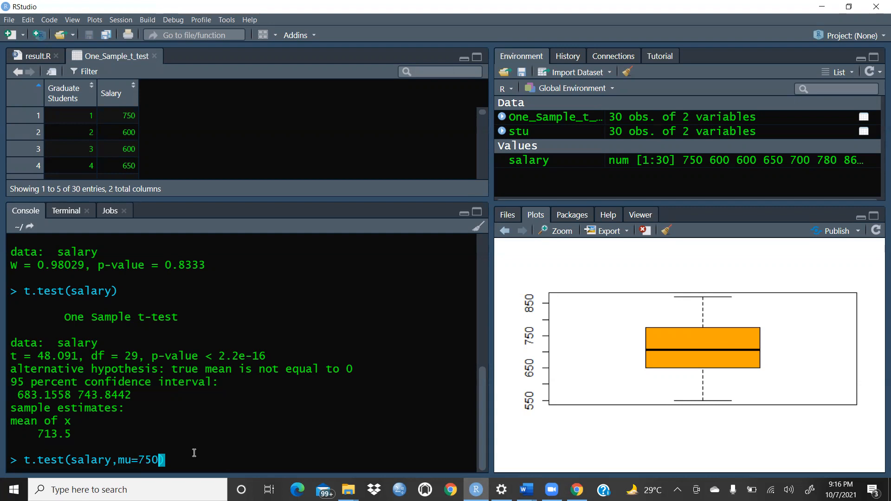
click(176, 459)
key(Return)
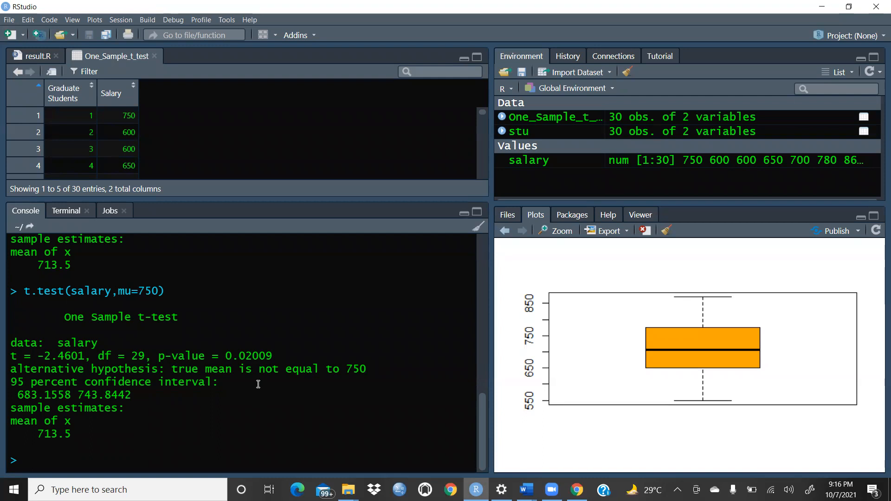
Step: Compare the alternative hypothesis lines in the console outputs of t.test(salary) and t.test(salary,mu=750)
scroll(255, 385, up, 3)
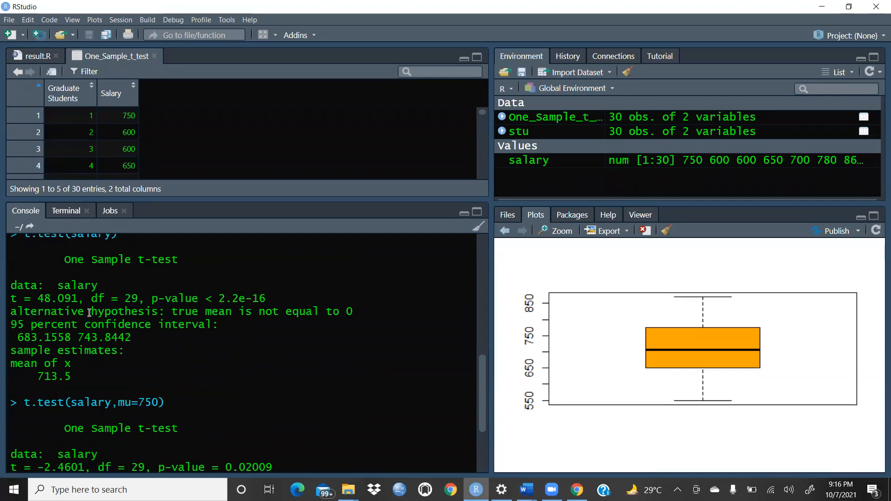
scroll(89, 312, down, 3)
scroll(147, 349, up, 2)
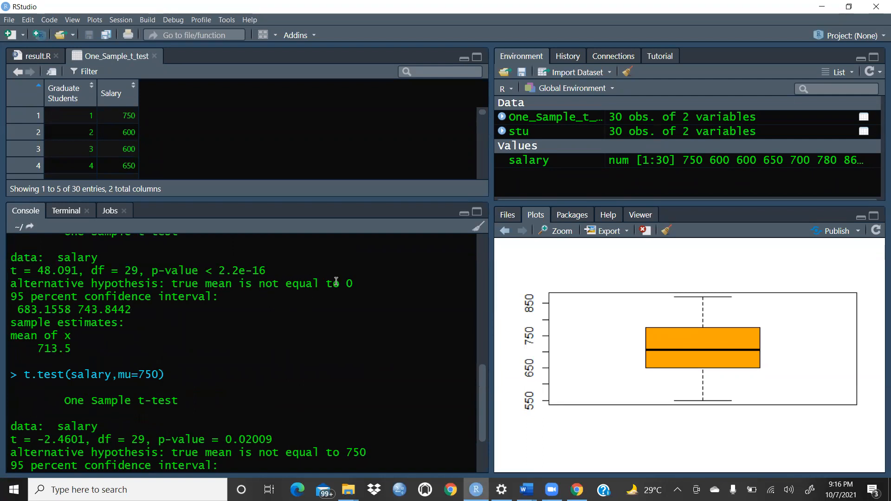
drag(206, 284, 362, 282)
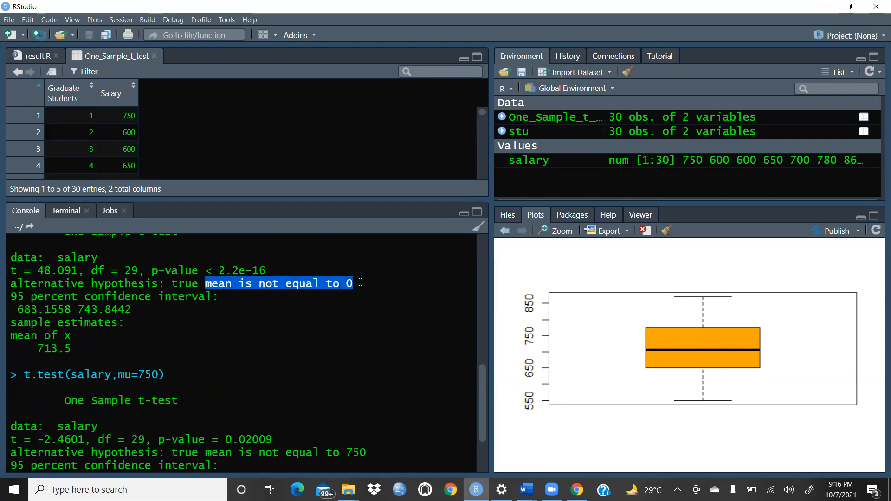
scroll(280, 348, down, 2)
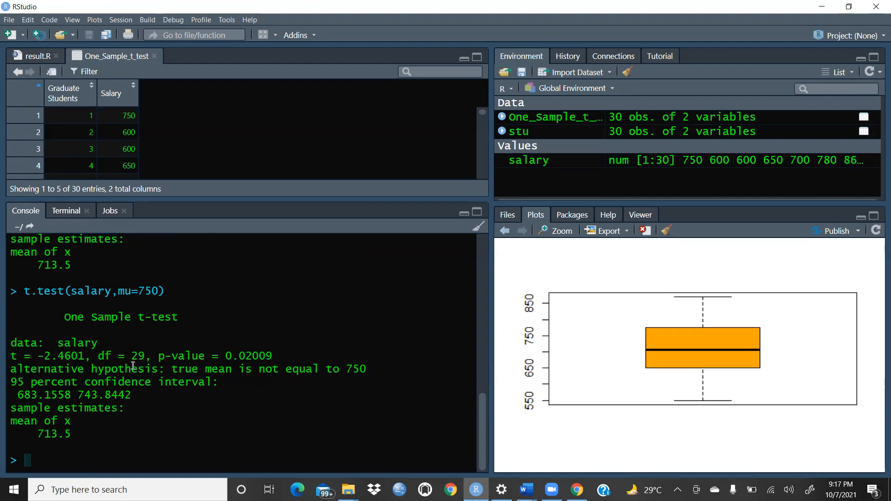
Step: Copy the output of t.test(salary,mu=750) from the t statistic line through the sample mean
drag(160, 417, 141, 410)
click(13, 355)
drag(14, 355, 110, 434)
right_click(60, 379)
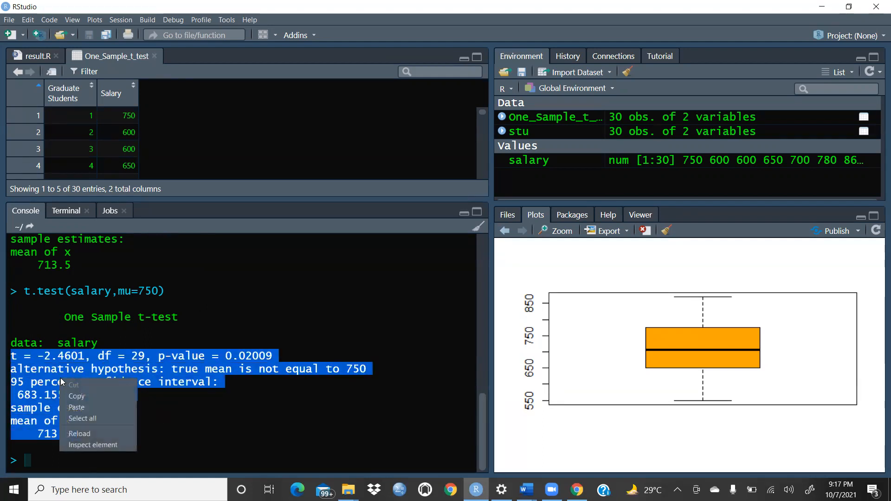
click(77, 397)
Step: Switch to the One Sample t document in Word and replace the old t test output with the copied results as text only
click(526, 490)
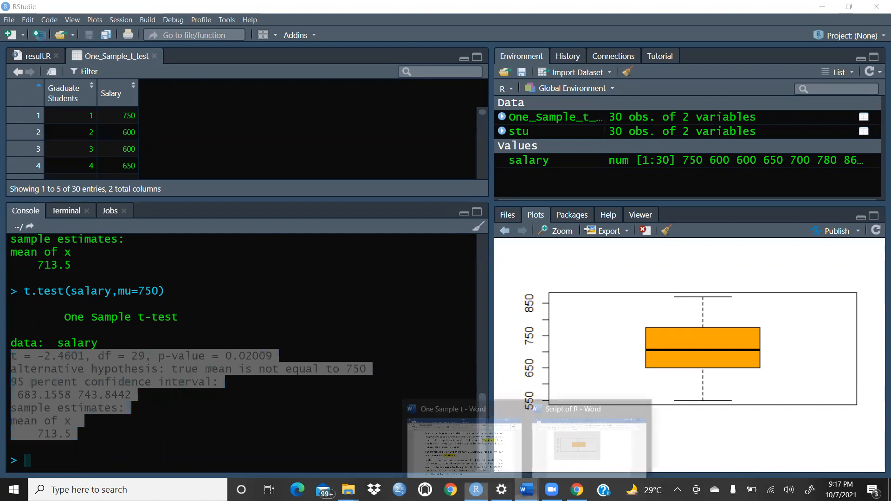
click(424, 454)
scroll(297, 434, down, 10)
scroll(282, 432, down, 15)
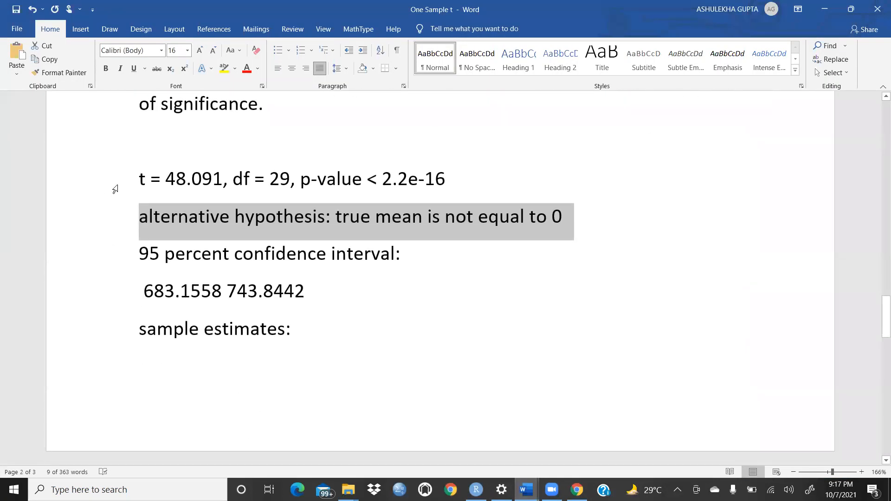
drag(139, 179, 176, 183)
drag(345, 457, 218, 366)
right_click(170, 325)
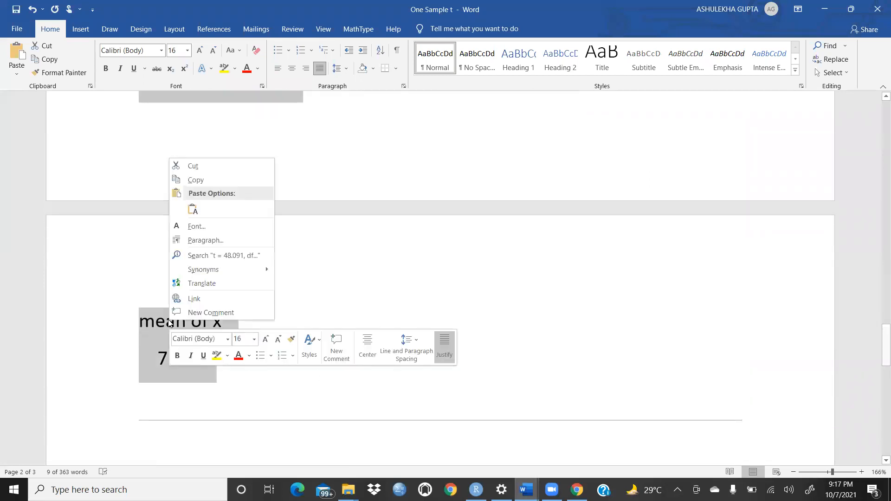
click(185, 212)
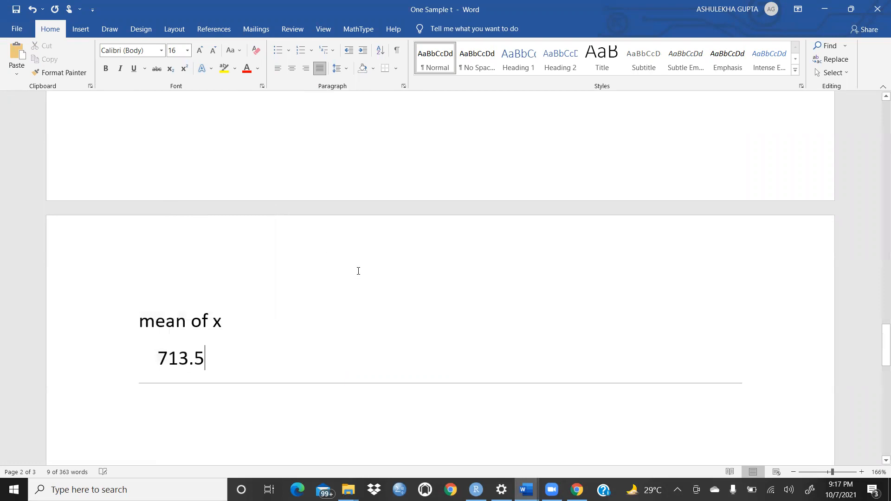
Step: Highlight the alternative hypothesis line and the p-value in the pasted t test output in yellow
scroll(353, 288, up, 6)
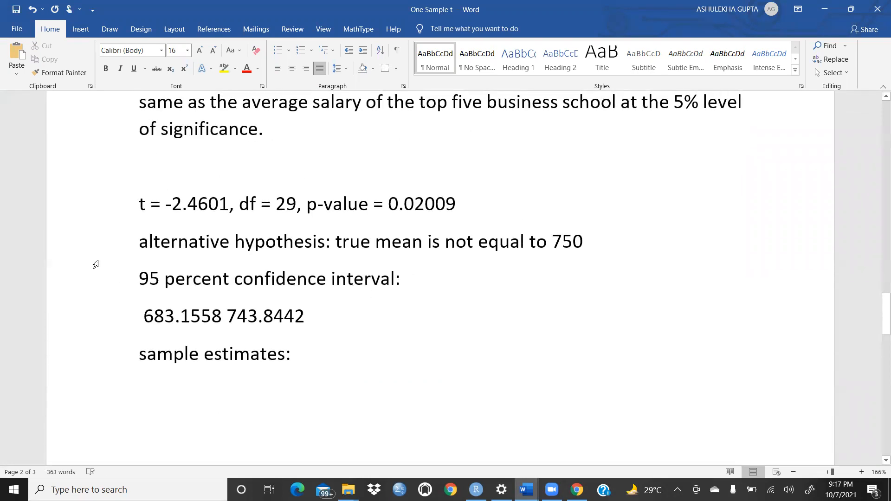
drag(141, 245, 596, 248)
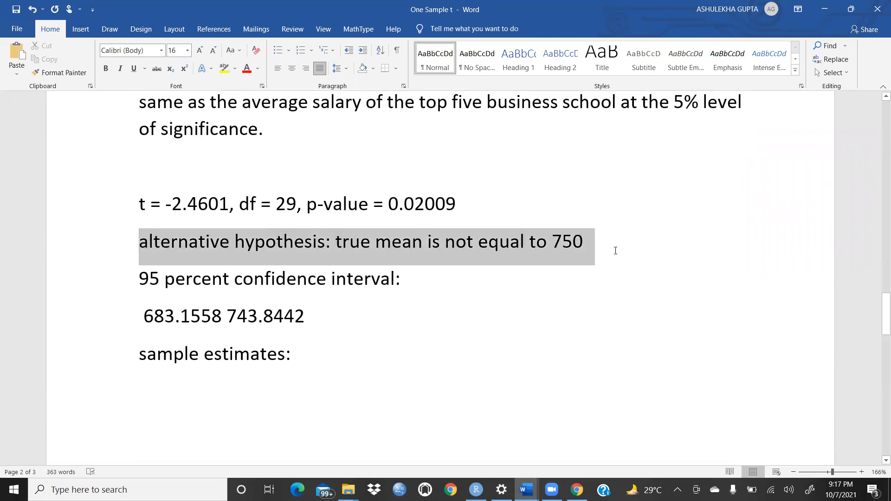
click(224, 68)
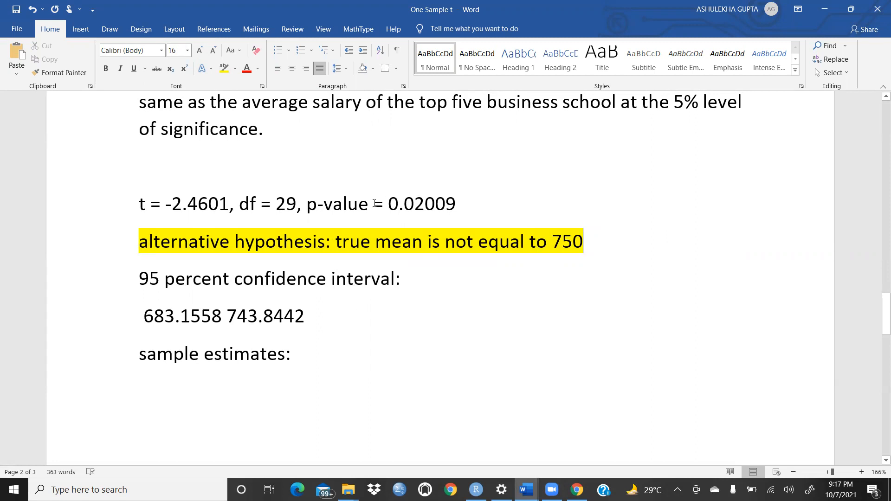
drag(307, 205, 467, 207)
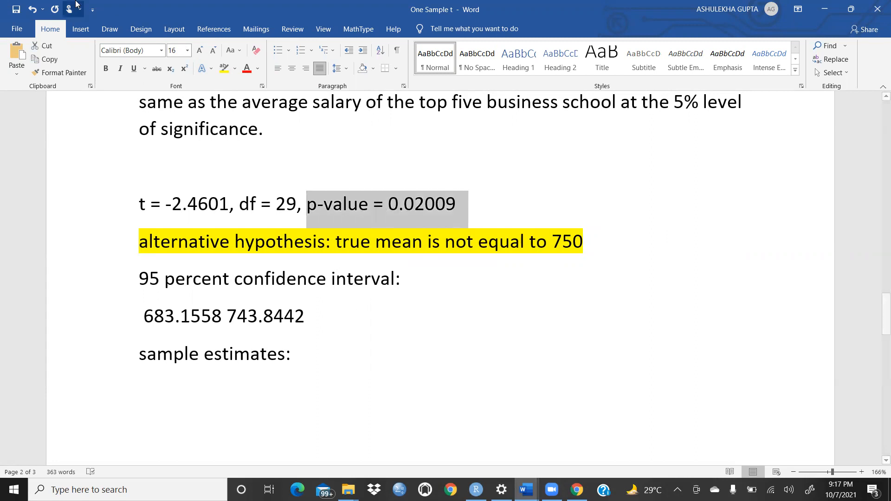
click(225, 68)
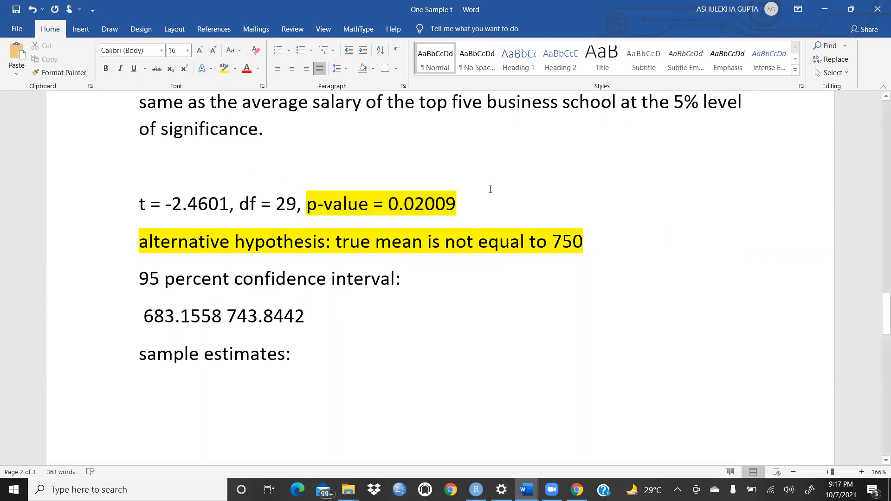
Step: Review the Interpretation paragraph above the pasted t test output
scroll(480, 198, up, 3)
scroll(473, 236, up, 1)
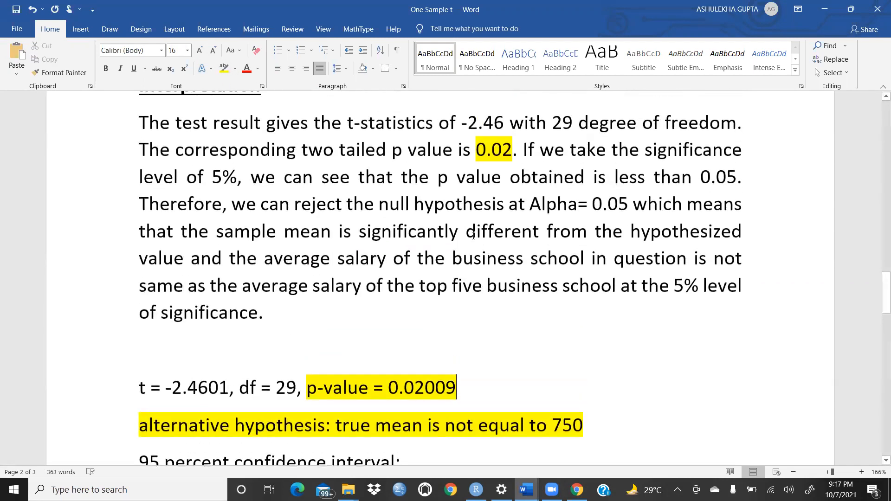
scroll(454, 262, up, 1)
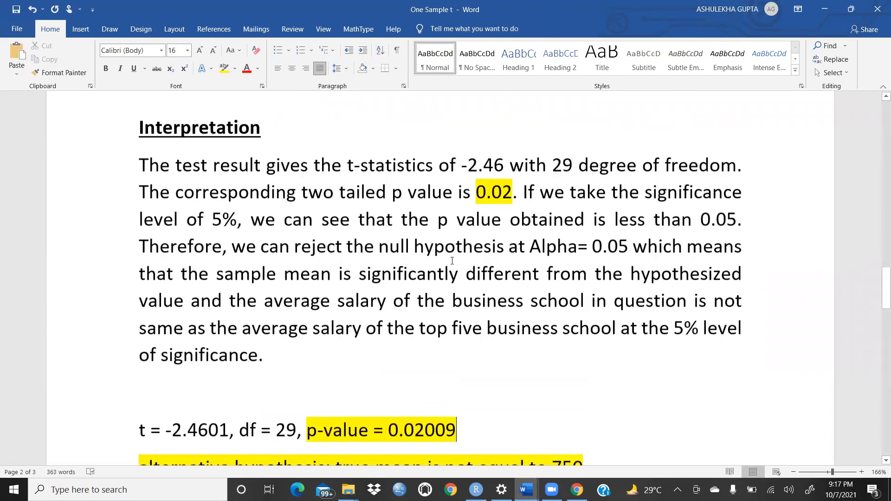